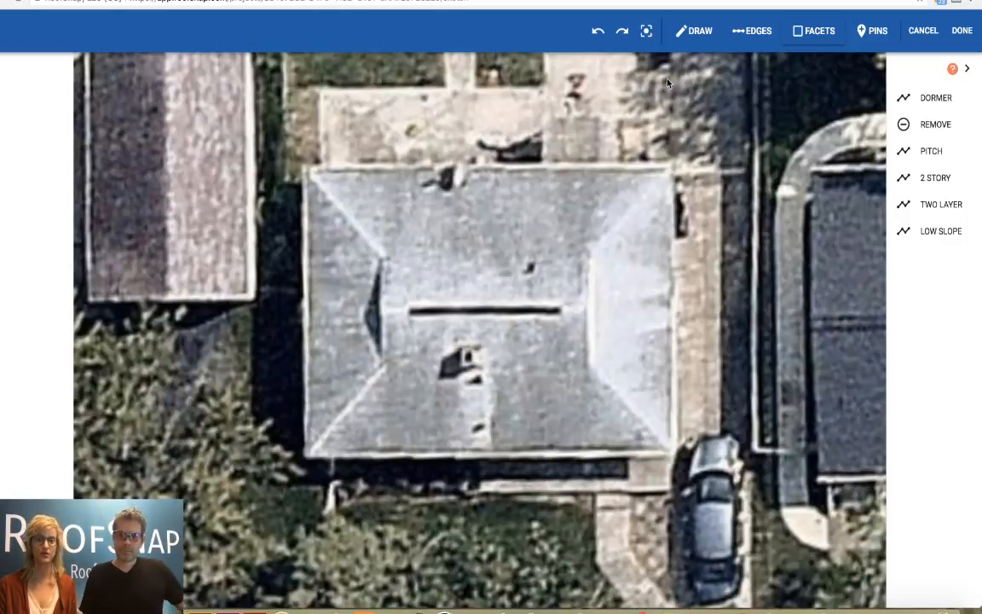
Step: Trace the upper roof facet with an eave about 38.6 ft, a ridge about 21.8 ft, two diagonal hips and short vertical edges, and check the facet
{"action": "left_click", "coordinate": [695, 30]}
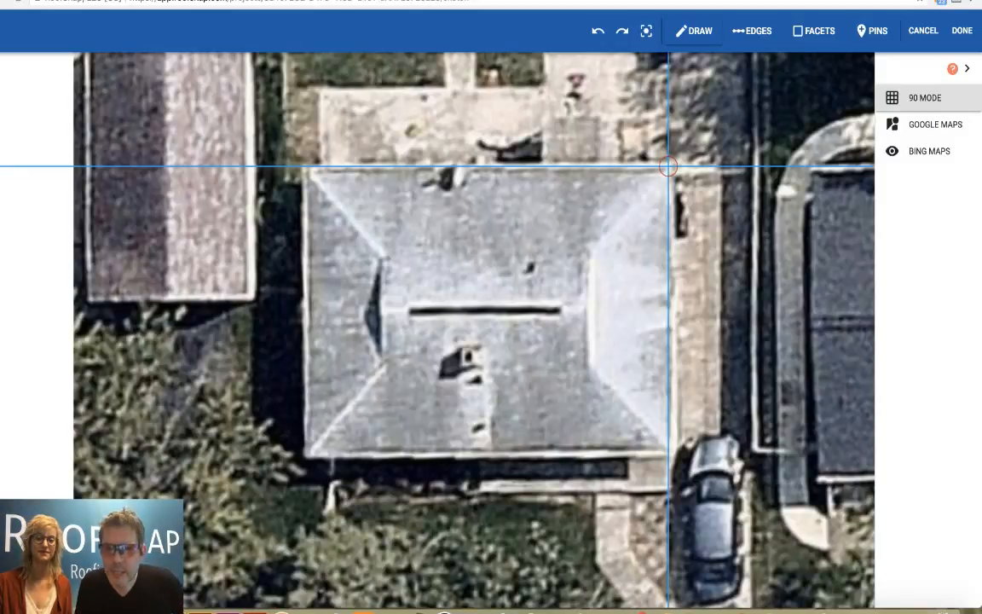
{"action": "left_click", "coordinate": [670, 167]}
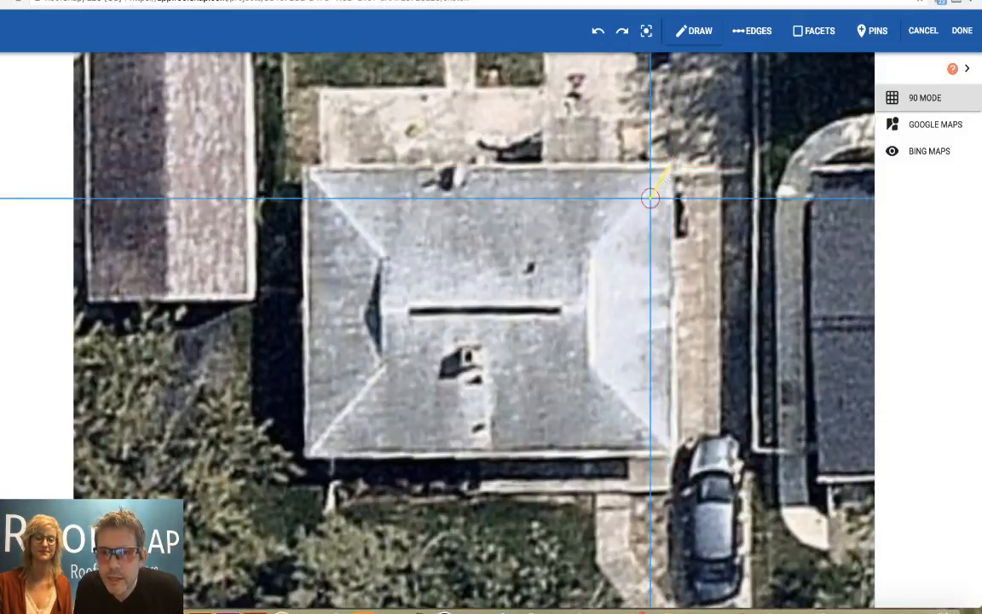
{"action": "left_click", "coordinate": [589, 253]}
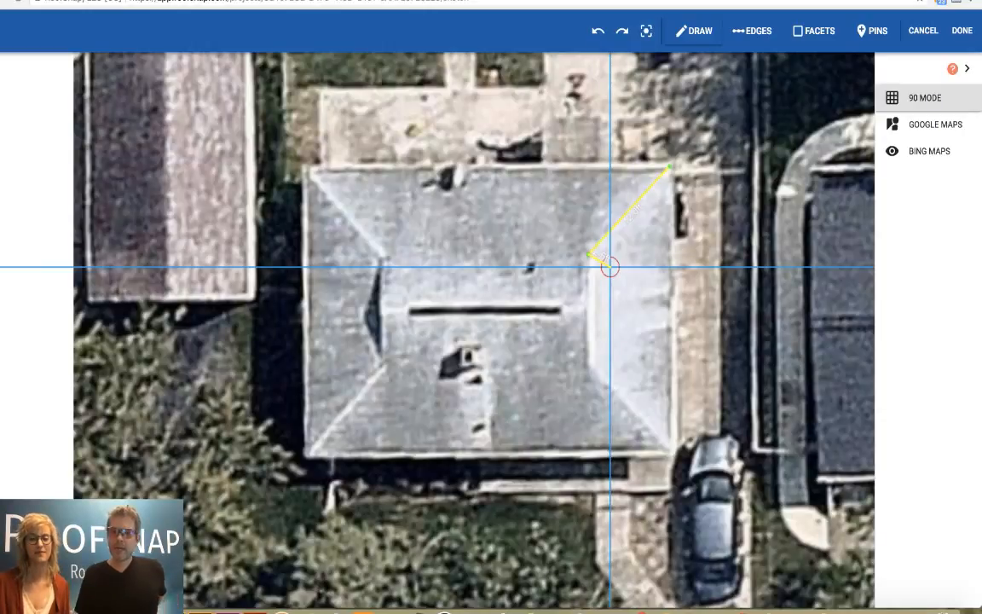
{"action": "left_click", "coordinate": [588, 311]}
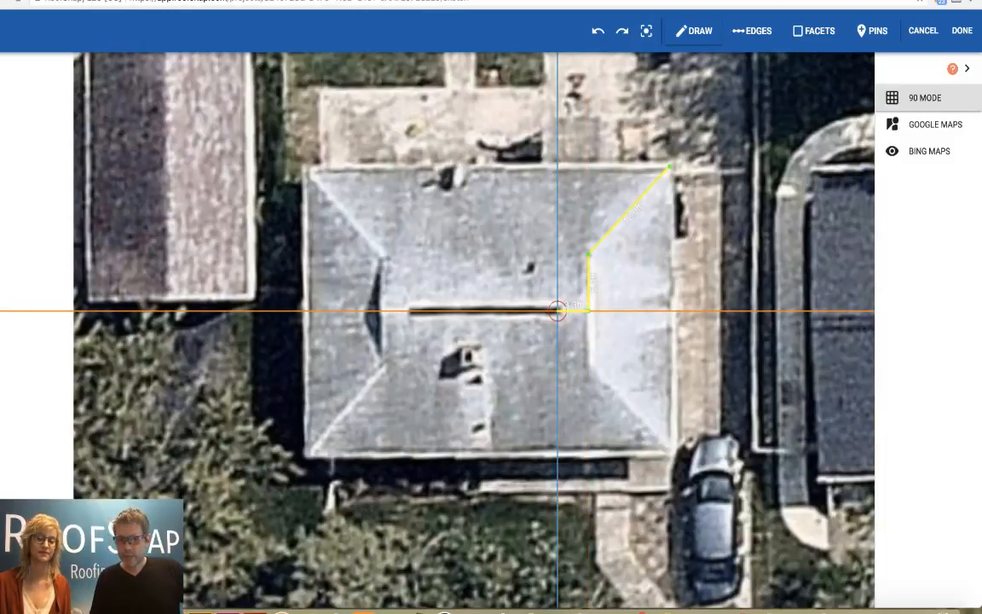
{"action": "left_click", "coordinate": [383, 310]}
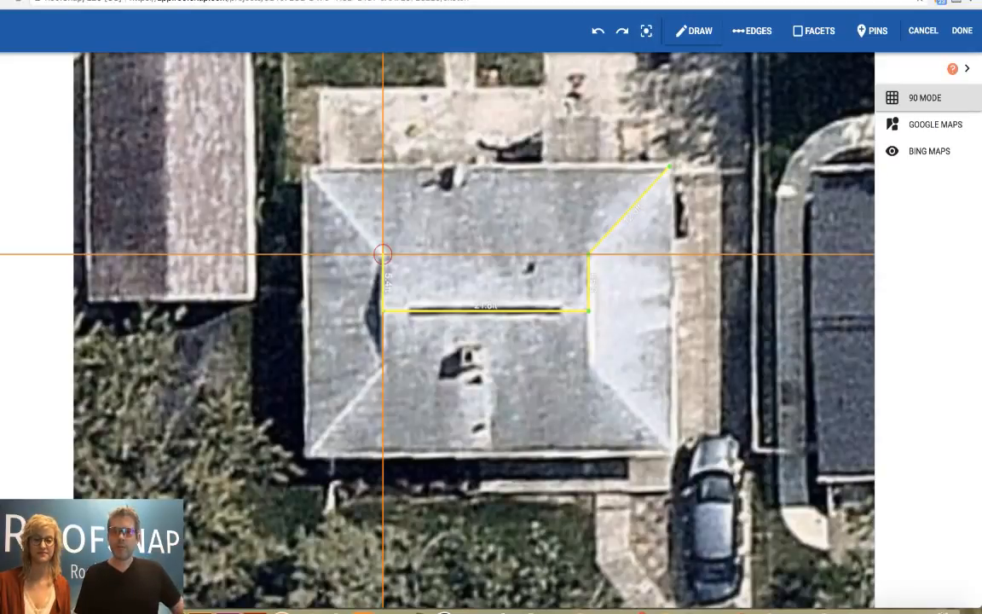
{"action": "left_click", "coordinate": [383, 254]}
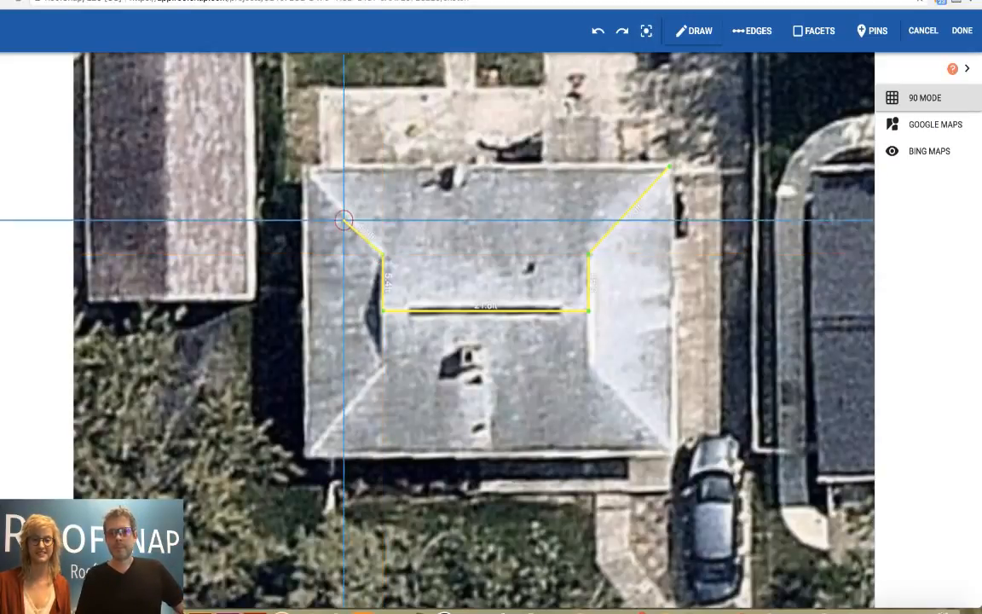
{"action": "left_click", "coordinate": [305, 167]}
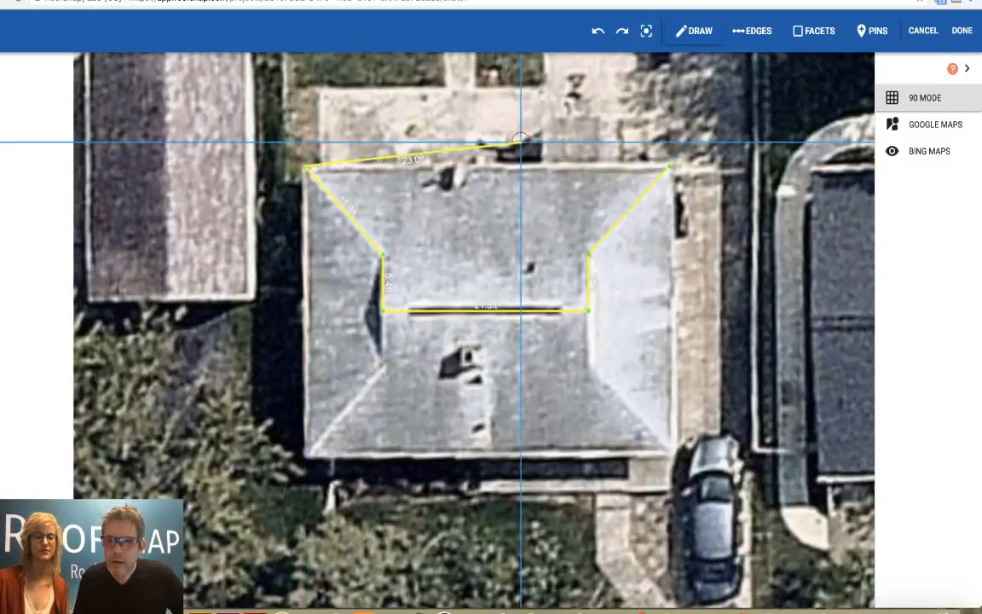
{"action": "left_click", "coordinate": [670, 167]}
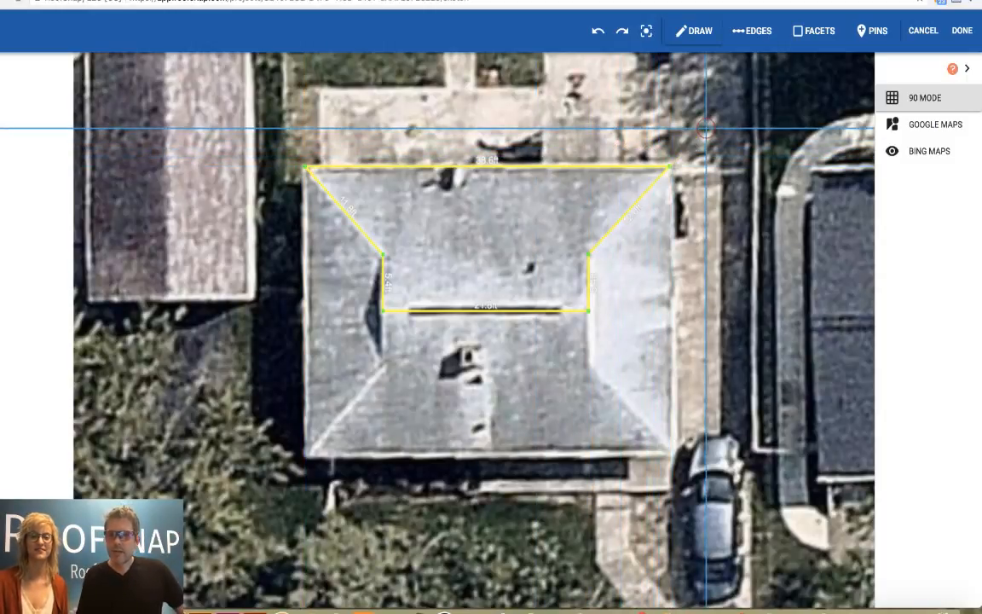
{"action": "left_click", "coordinate": [812, 33]}
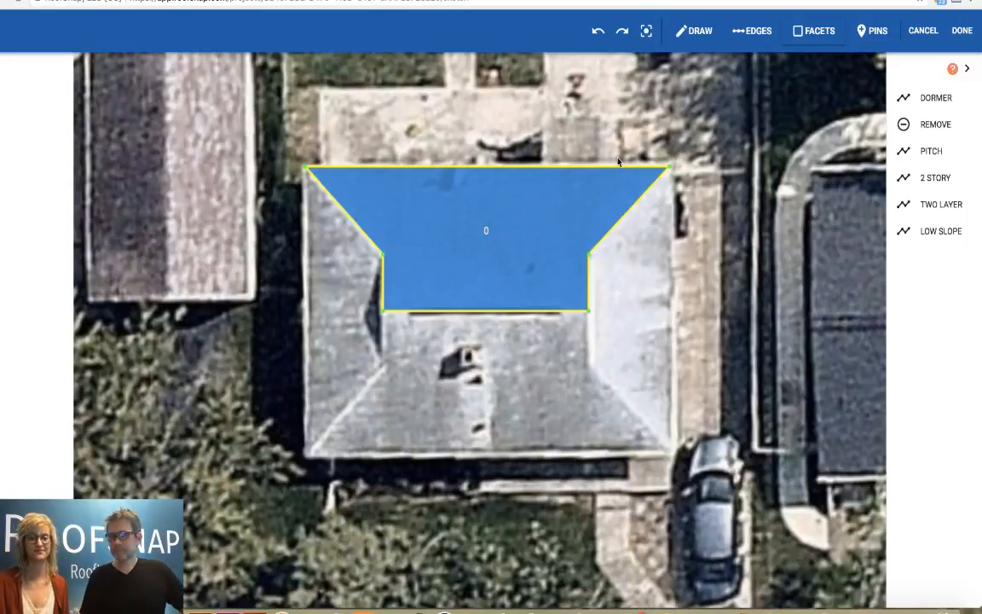
Step: Outline the right-hand roof facet with its outer eave, the lower-right hip and a vertical edge up to the ridge's right end
{"action": "left_click", "coordinate": [689, 32]}
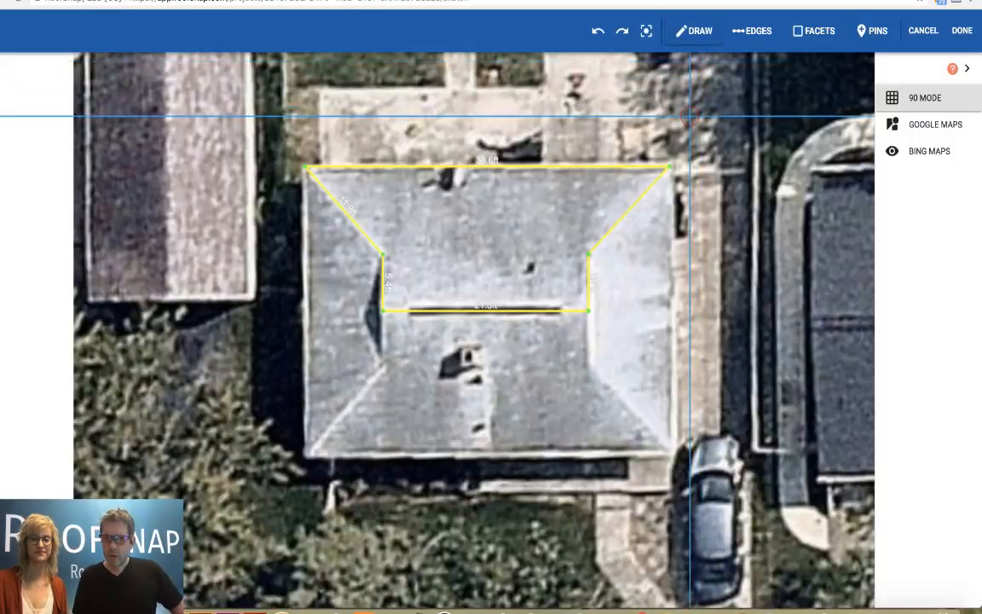
{"action": "left_click", "coordinate": [669, 168]}
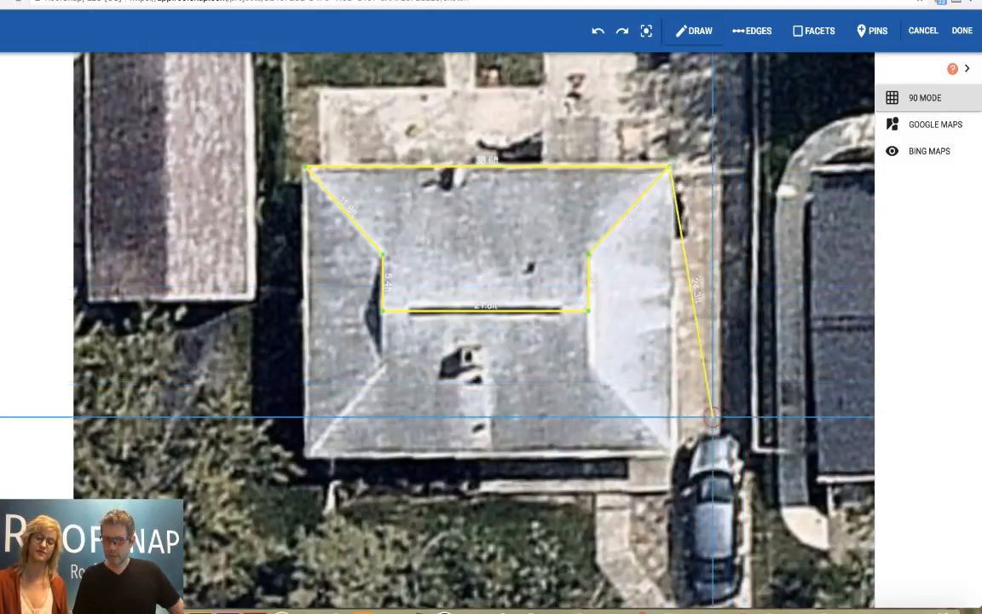
{"action": "left_click", "coordinate": [669, 453]}
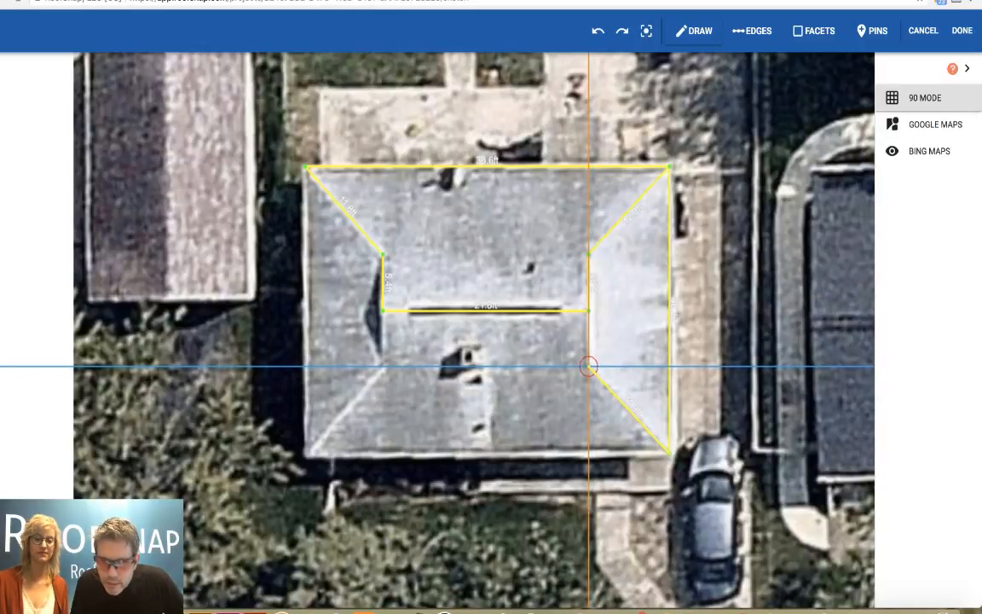
{"action": "left_click", "coordinate": [588, 367]}
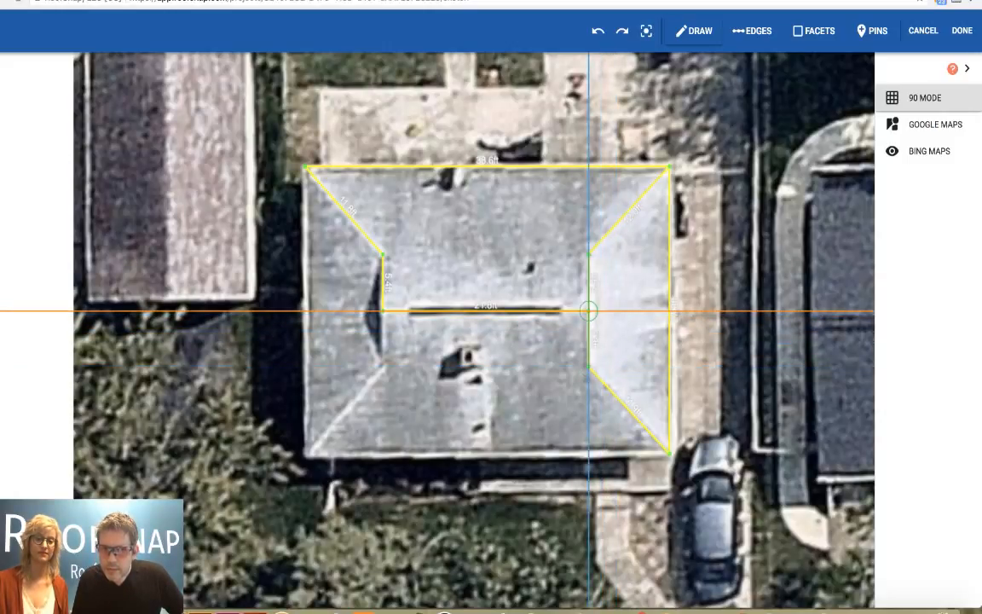
{"action": "left_click", "coordinate": [588, 311]}
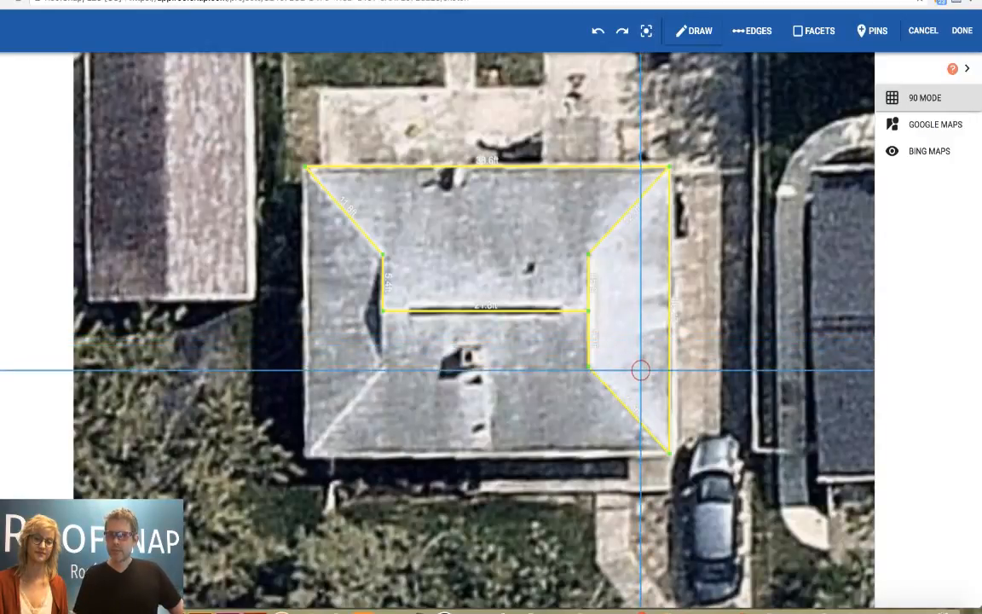
Step: Complete the lower and left facets with eaves about 38.6 and 27.3 ft long, a vertical edge about 5.3 ft and the lower-left hip
{"action": "left_click", "coordinate": [670, 453]}
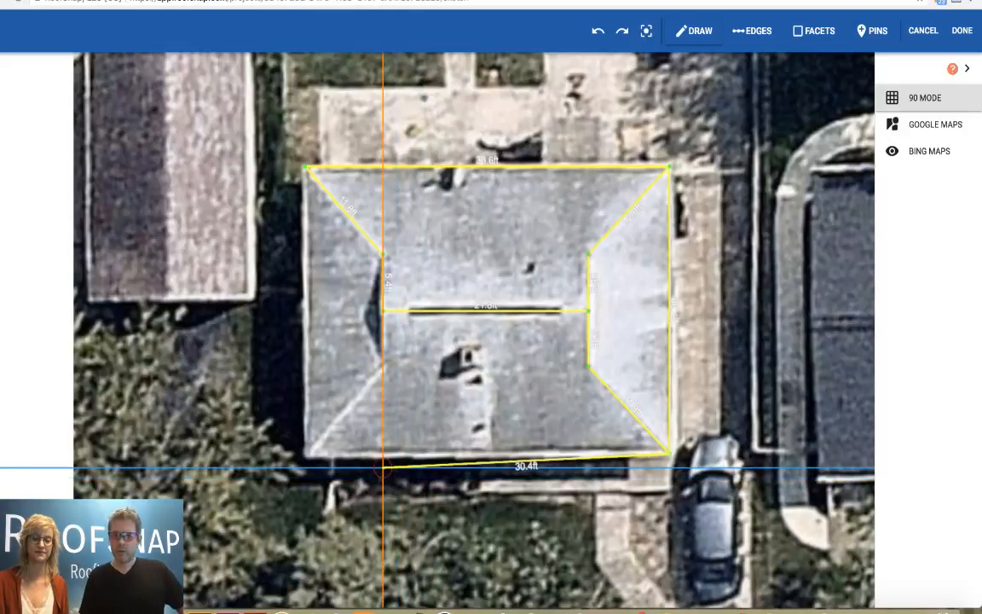
{"action": "left_click", "coordinate": [305, 453]}
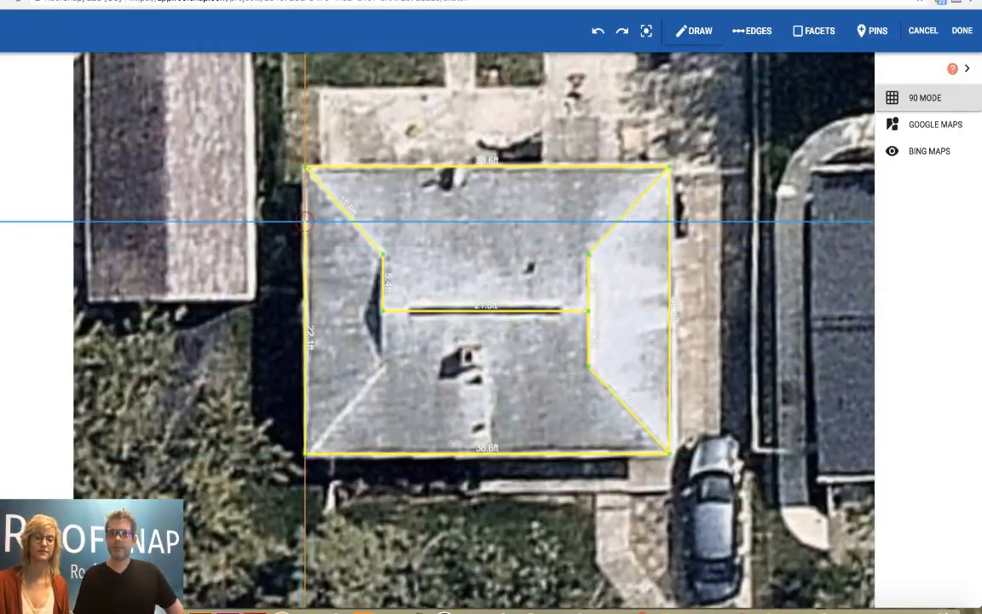
{"action": "left_click", "coordinate": [304, 168]}
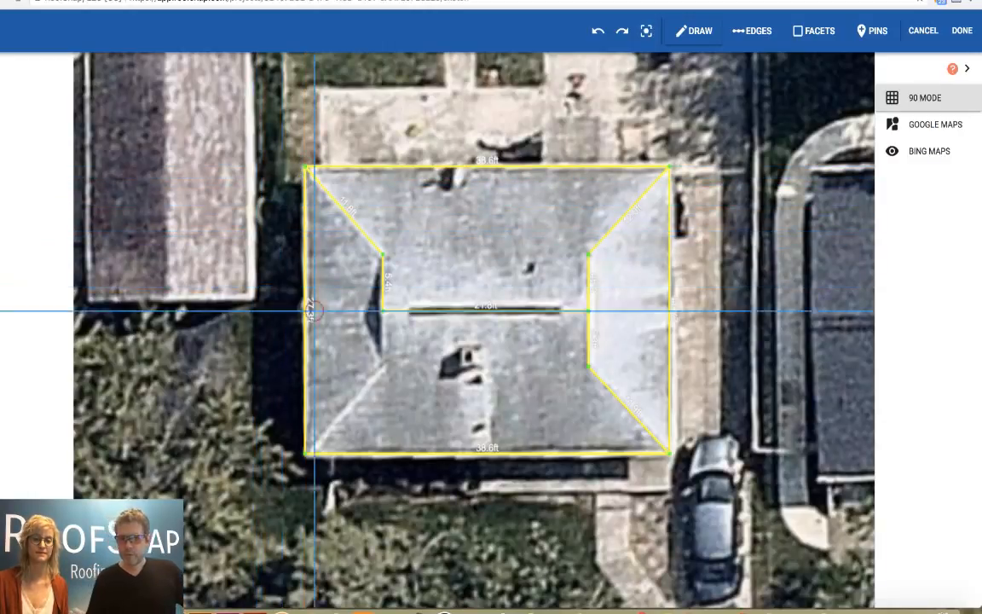
{"action": "left_click", "coordinate": [383, 310]}
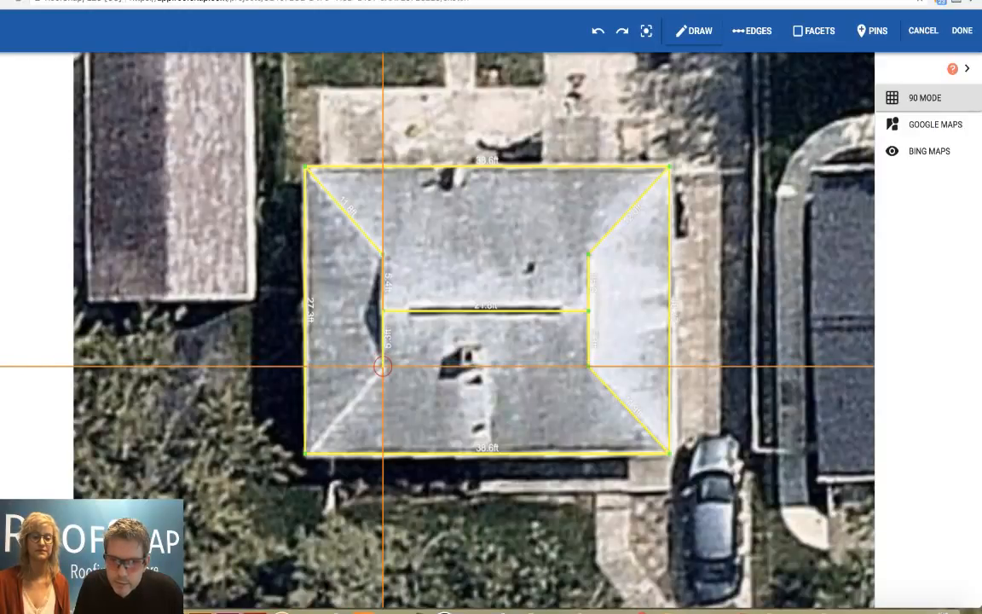
{"action": "left_click", "coordinate": [382, 366]}
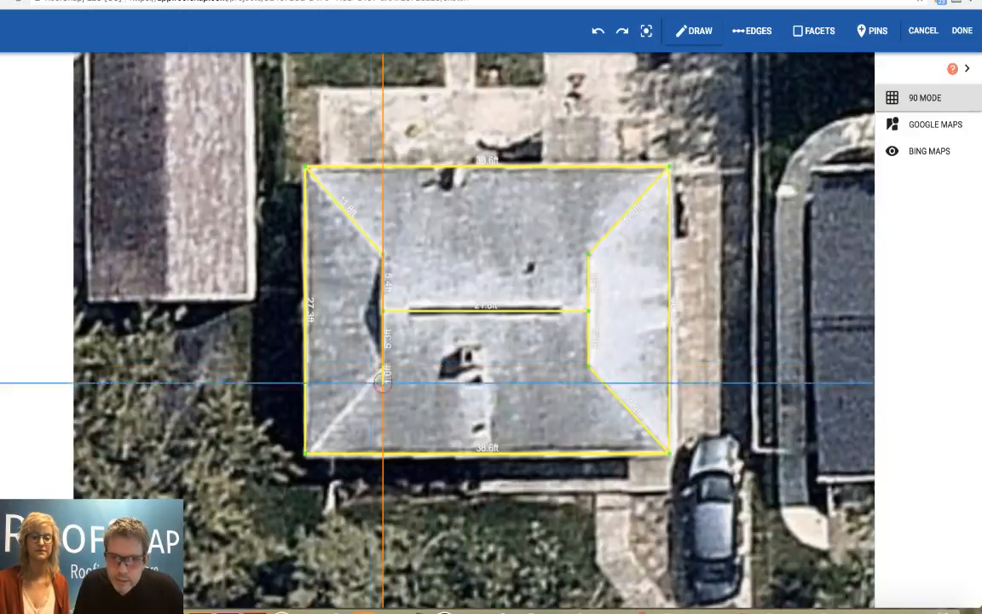
{"action": "left_click", "coordinate": [305, 454]}
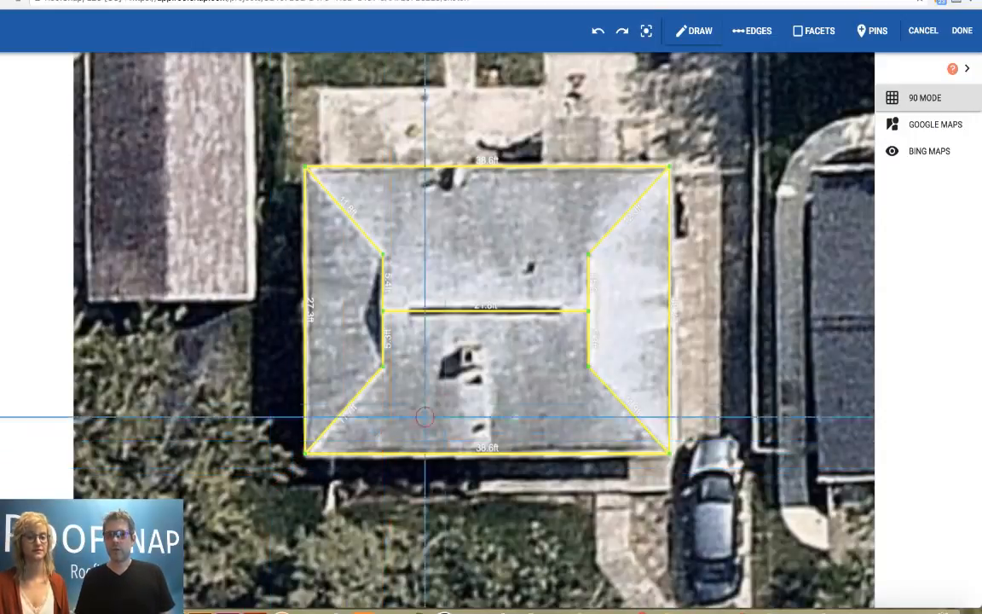
Step: Examine the finished roof outline up close, checking its closed facets and the available edge labels
{"action": "scroll", "coordinate": [519, 371], "scroll_direction": "down", "scroll_amount": 2}
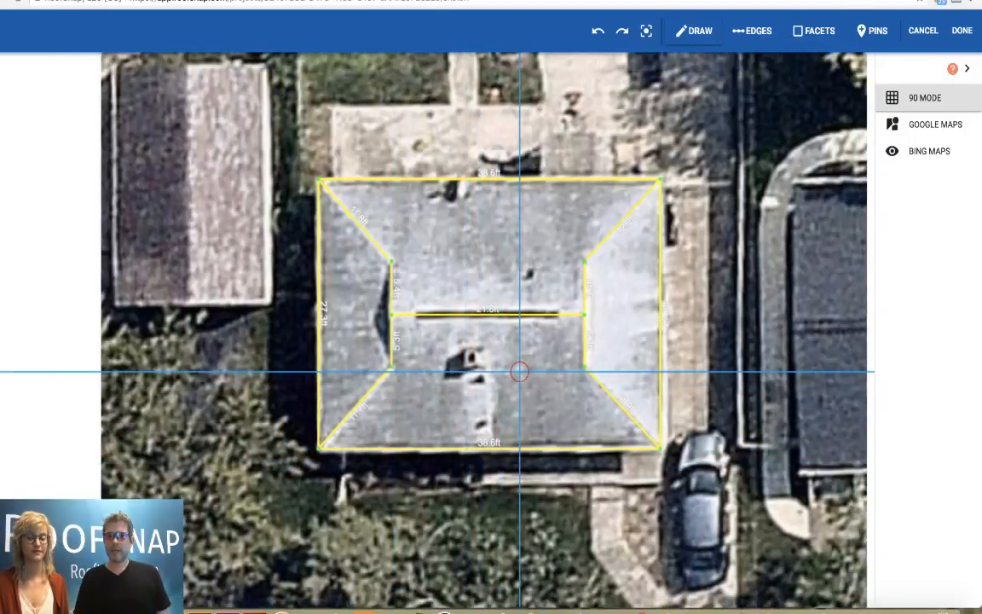
{"action": "scroll", "coordinate": [523, 372], "scroll_direction": "up", "scroll_amount": 1}
{"action": "scroll", "coordinate": [524, 374], "scroll_direction": "up", "scroll_amount": 4}
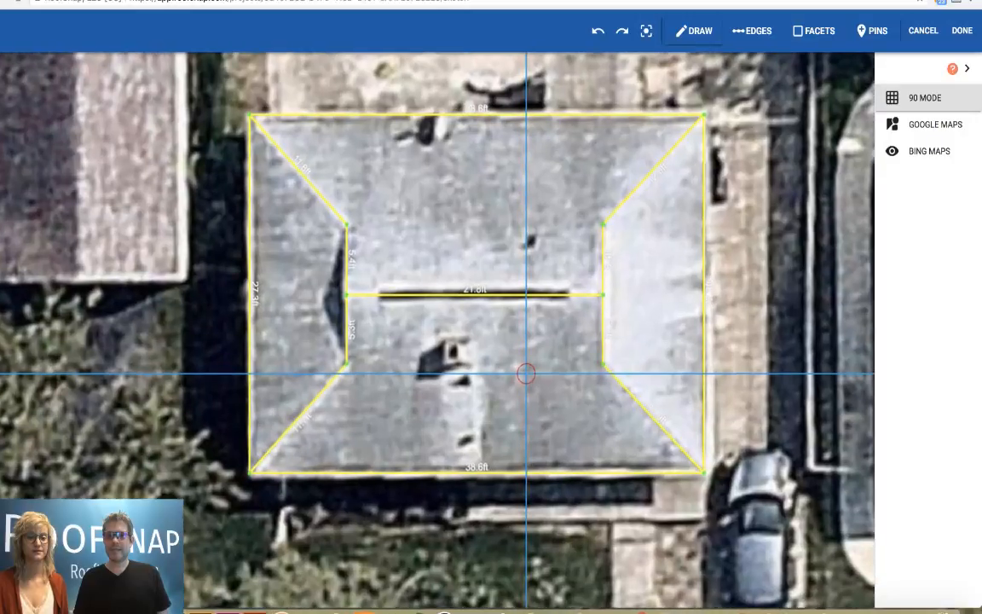
{"action": "scroll", "coordinate": [529, 369], "scroll_direction": "up", "scroll_amount": 2}
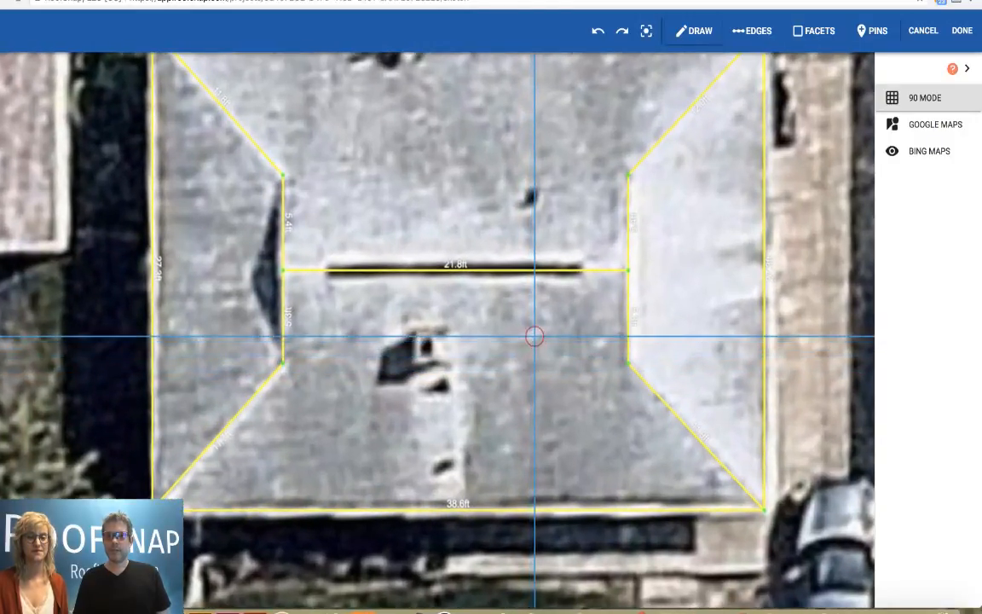
{"action": "left_click_drag", "start_coordinate": [548, 318], "coordinate": [489, 374]}
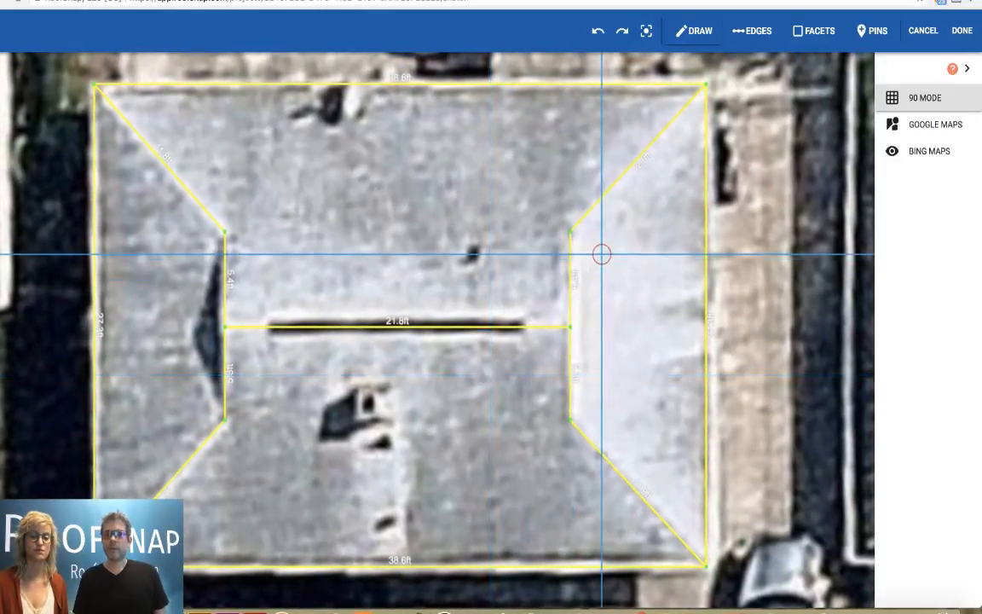
{"action": "left_click", "coordinate": [807, 39]}
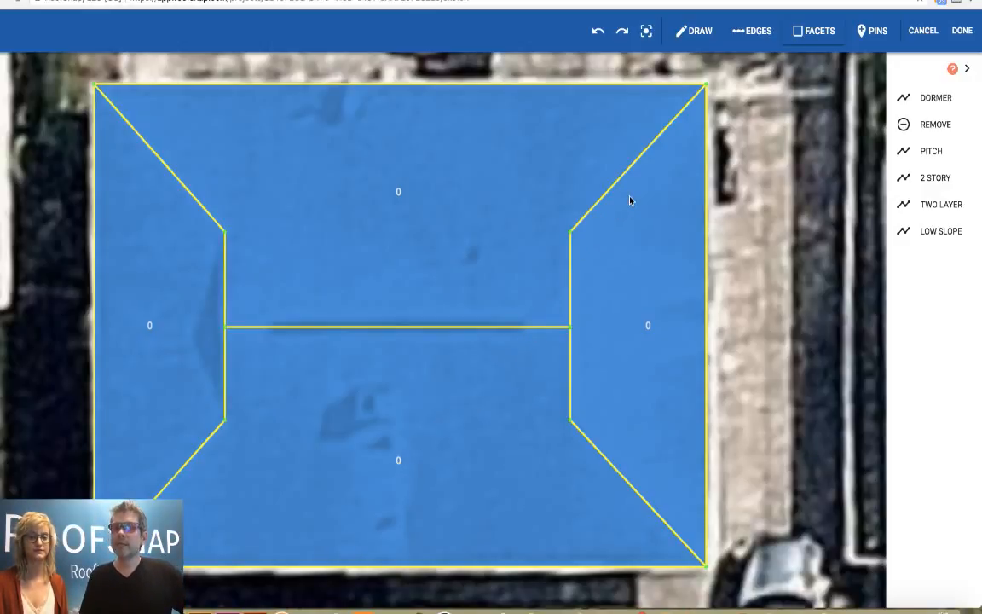
{"action": "left_click", "coordinate": [753, 34]}
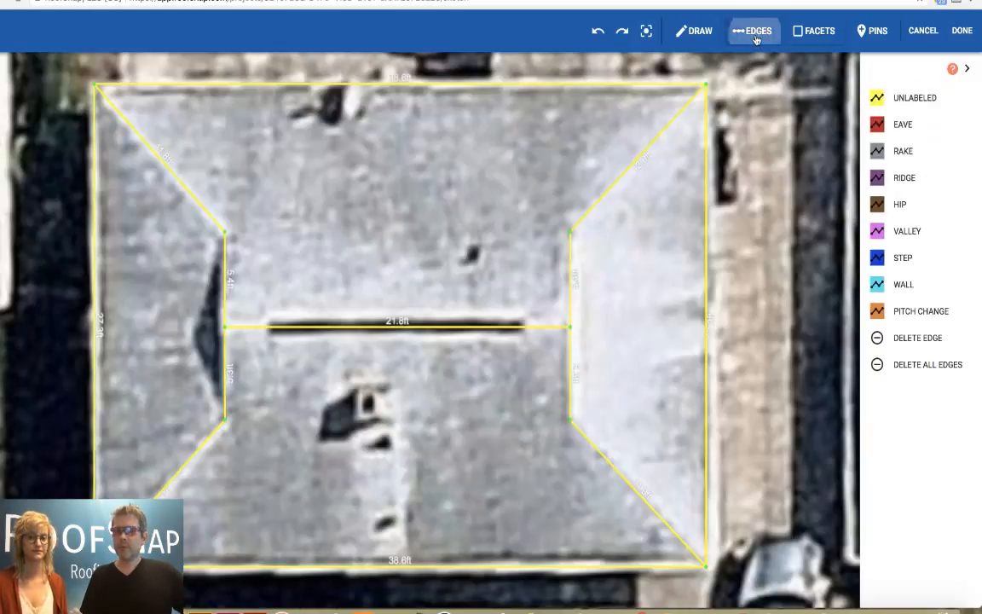
{"action": "left_click", "coordinate": [805, 36]}
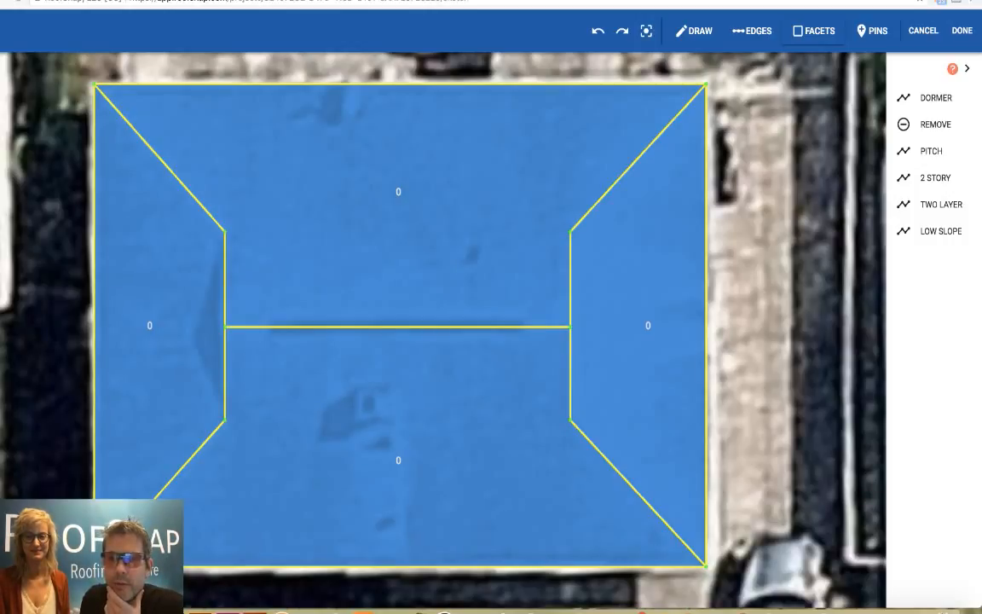
Step: Draw a narrow rectangle about 1 ft wide along the inner side of the right-hand vertical edges, spanning between the two right hips
{"action": "left_click", "coordinate": [699, 33]}
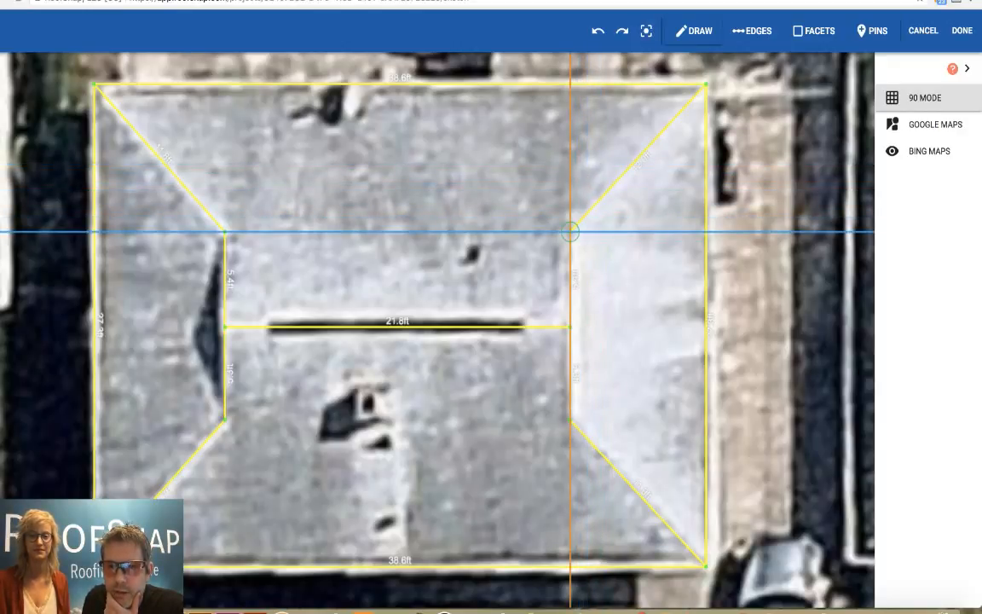
{"action": "left_click", "coordinate": [571, 231]}
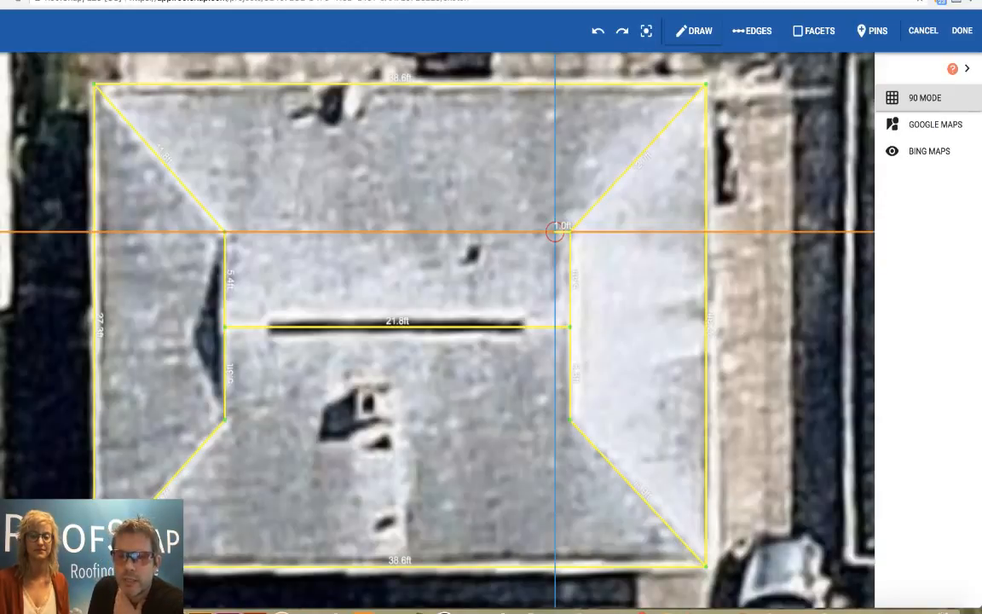
{"action": "left_click", "coordinate": [555, 232]}
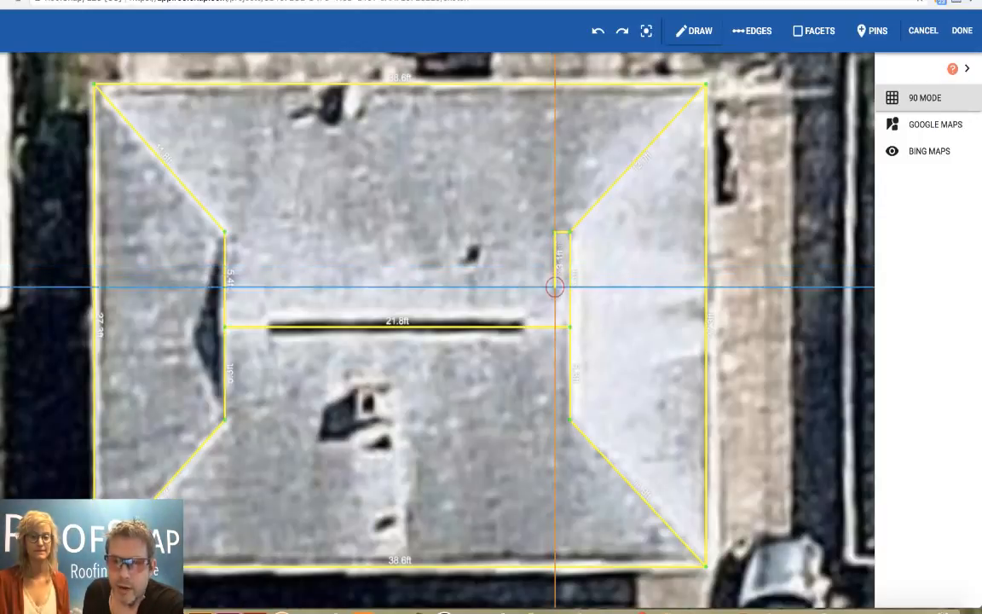
{"action": "left_click", "coordinate": [555, 419]}
{"action": "left_click", "coordinate": [570, 419]}
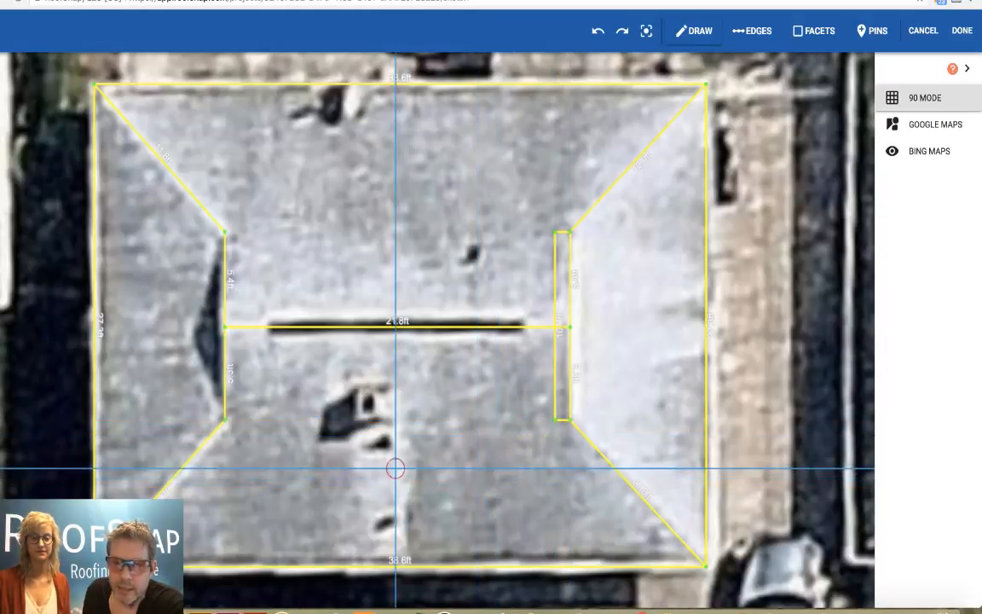
Step: Draw a matching rectangle about 1 ft wide inside the left-hand vertical edges between the two left hips, and check the resulting facets
{"action": "left_click", "coordinate": [224, 419]}
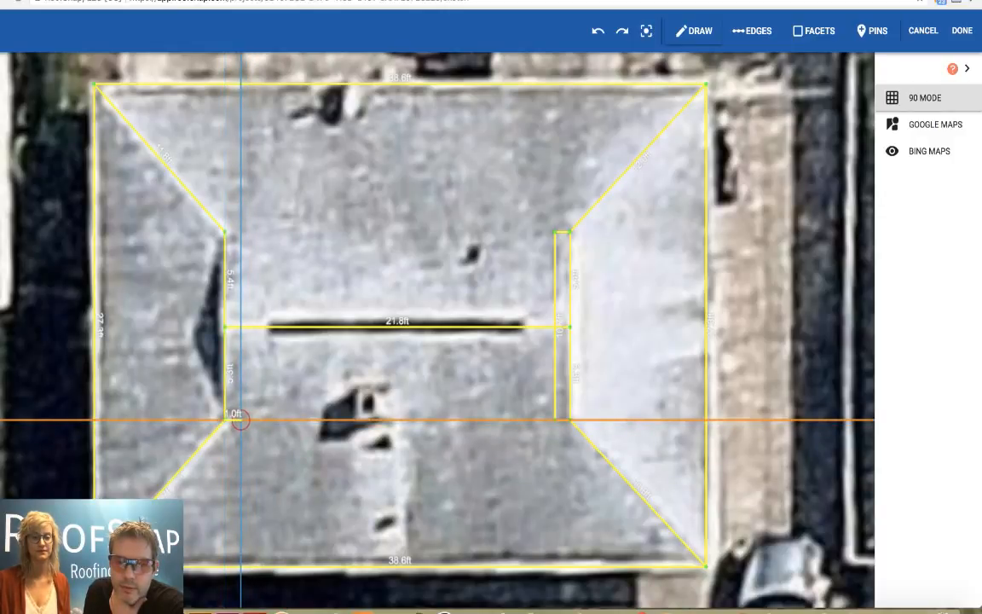
{"action": "left_click", "coordinate": [240, 419]}
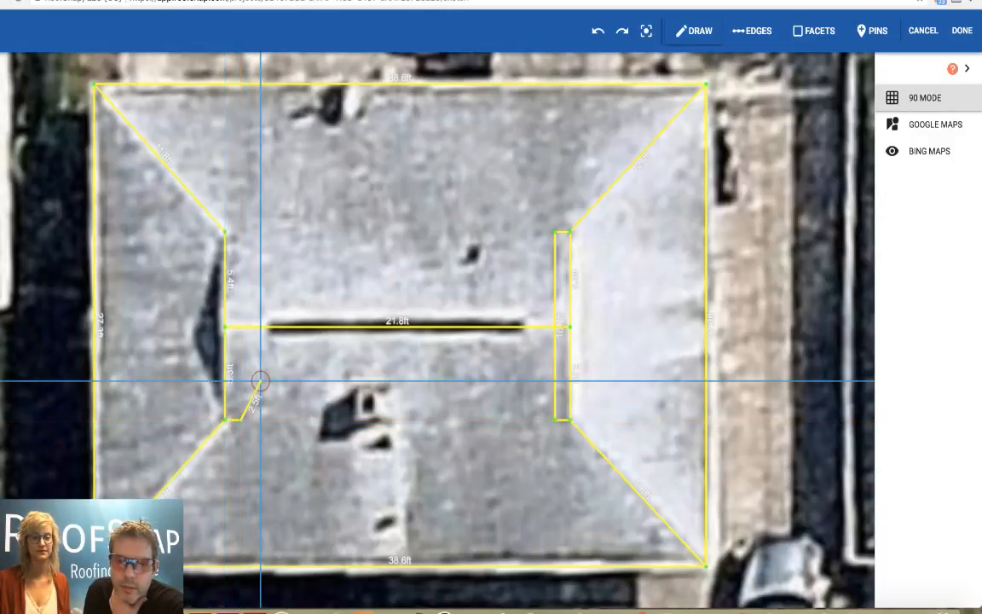
{"action": "left_click", "coordinate": [240, 231]}
{"action": "left_click", "coordinate": [224, 230]}
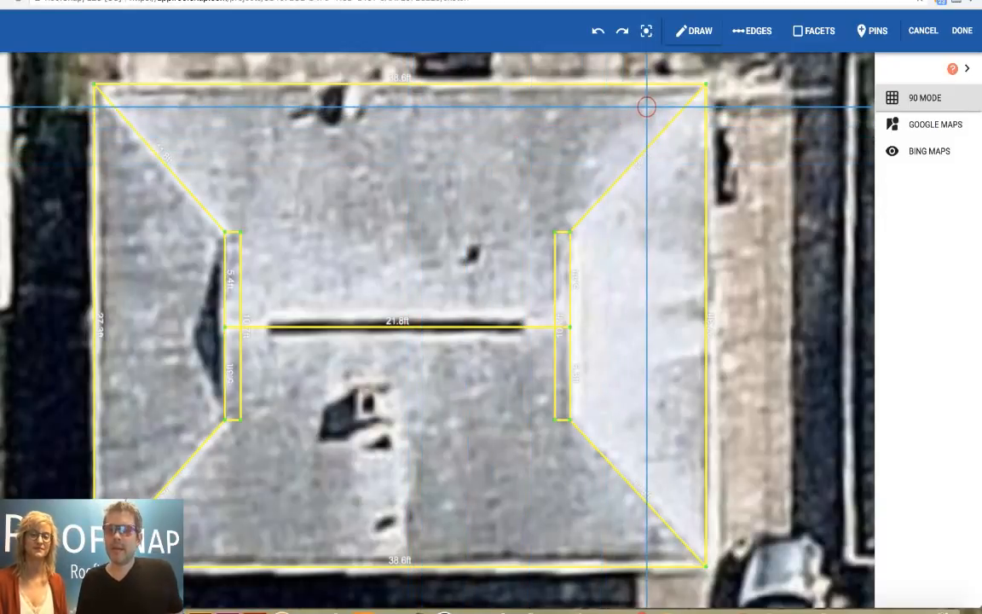
{"action": "left_click", "coordinate": [815, 31]}
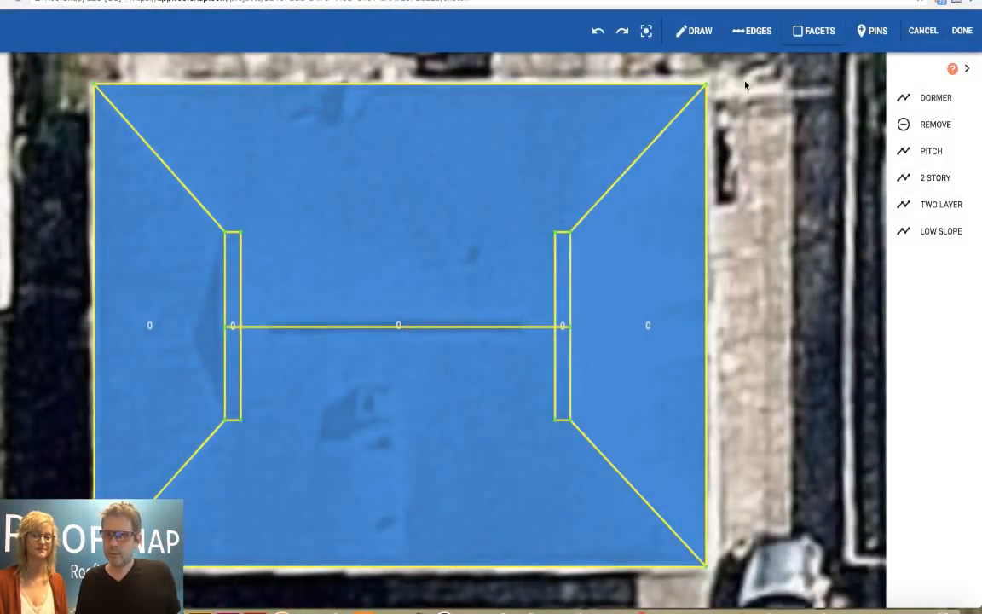
Step: Label the four outer perimeter edges of the roof as Eave
{"action": "left_click", "coordinate": [936, 124]}
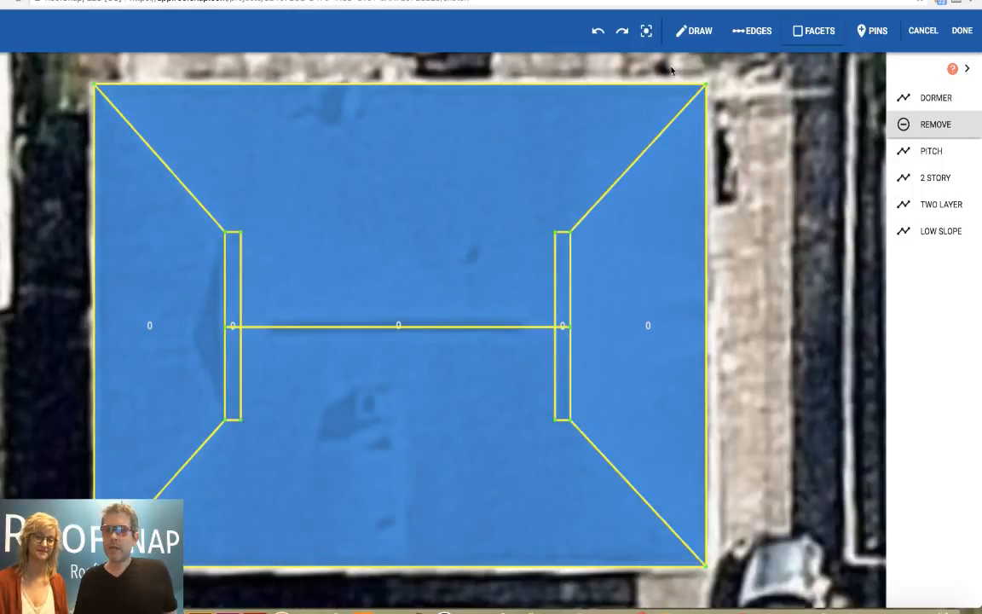
{"action": "left_click", "coordinate": [753, 35]}
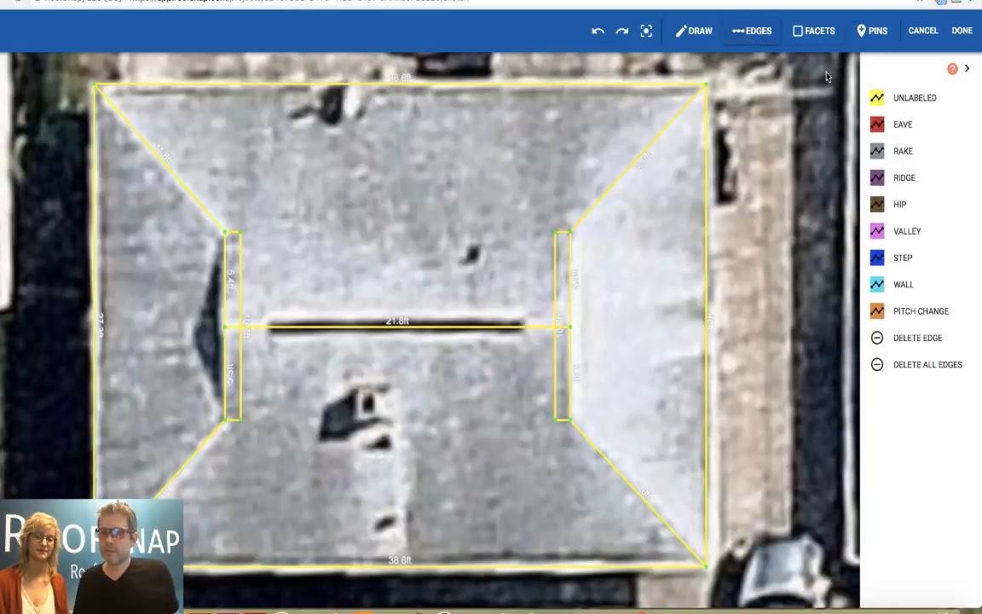
{"action": "left_click", "coordinate": [897, 125]}
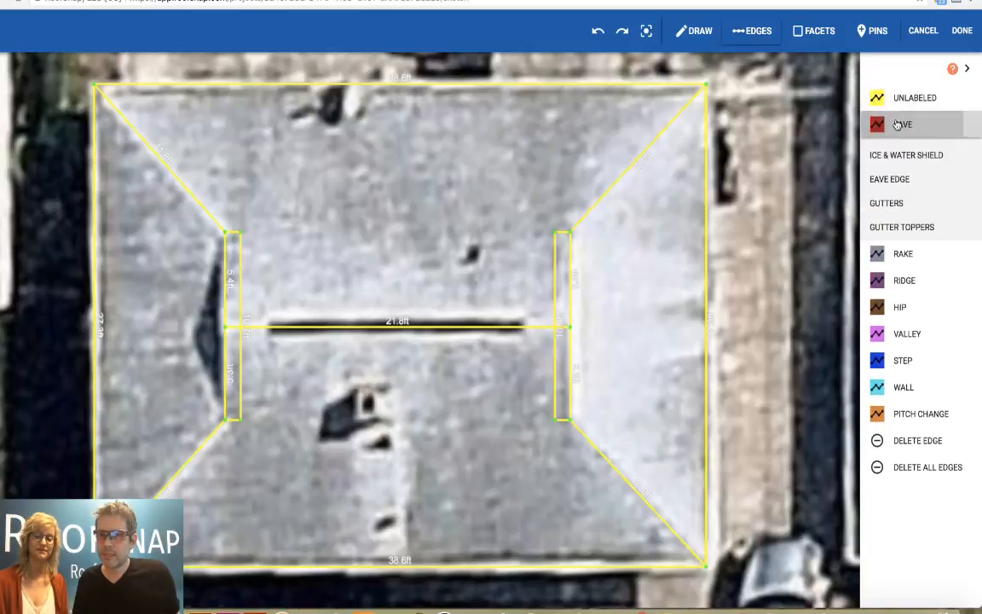
{"action": "left_click", "coordinate": [670, 86]}
{"action": "left_click", "coordinate": [707, 167]}
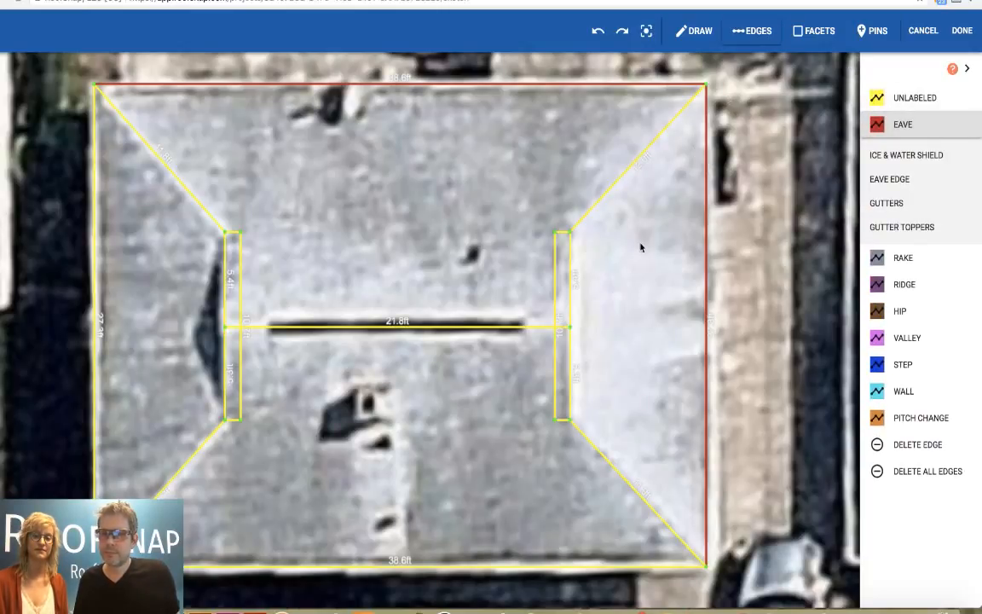
{"action": "left_click", "coordinate": [350, 566]}
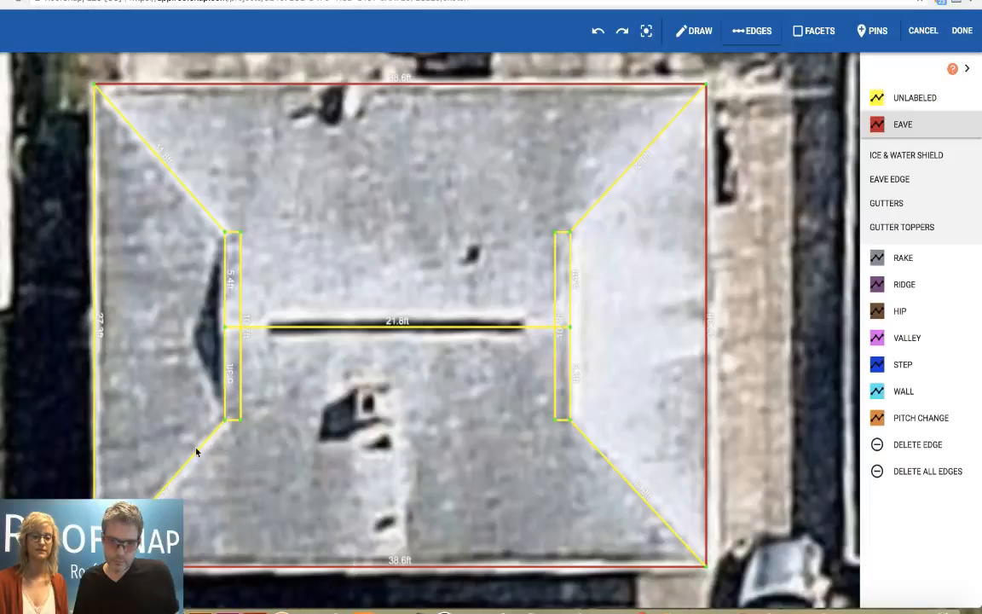
{"action": "left_click", "coordinate": [94, 348]}
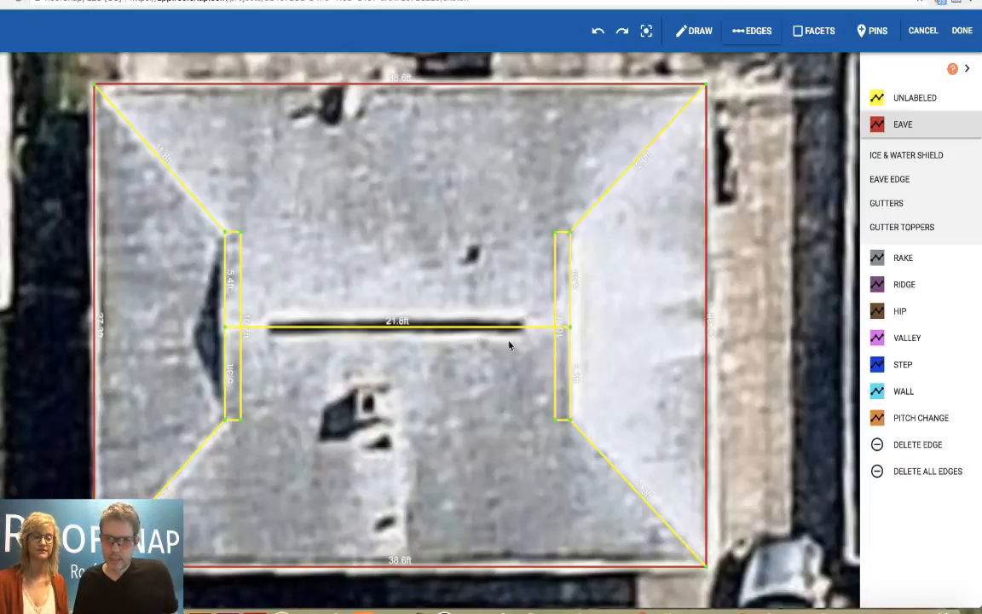
Step: Label the outer vertical edges of both narrow strips, above and below the ridge ends, as Rake
{"action": "left_click", "coordinate": [903, 257]}
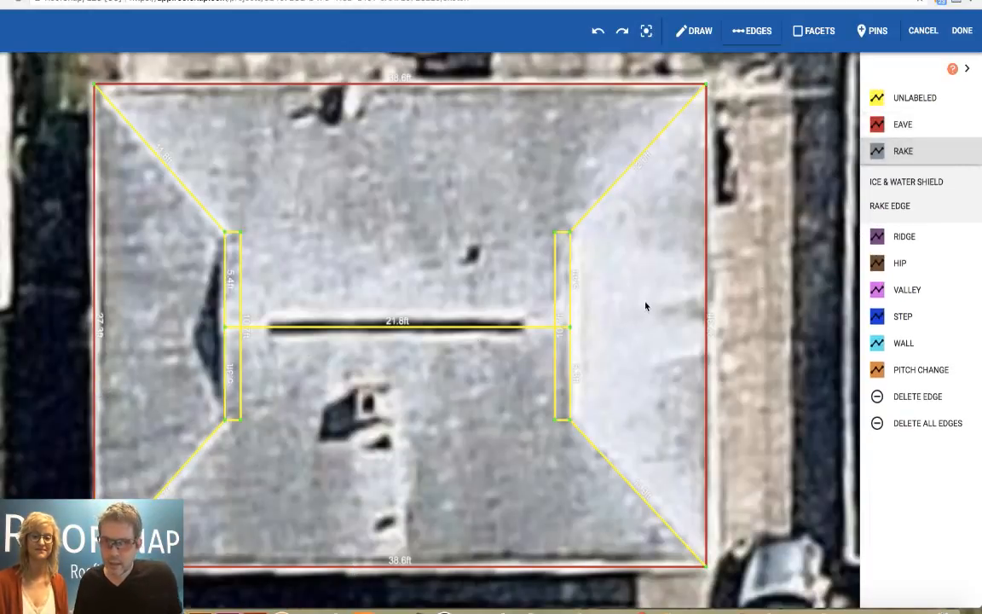
{"action": "left_click", "coordinate": [569, 282]}
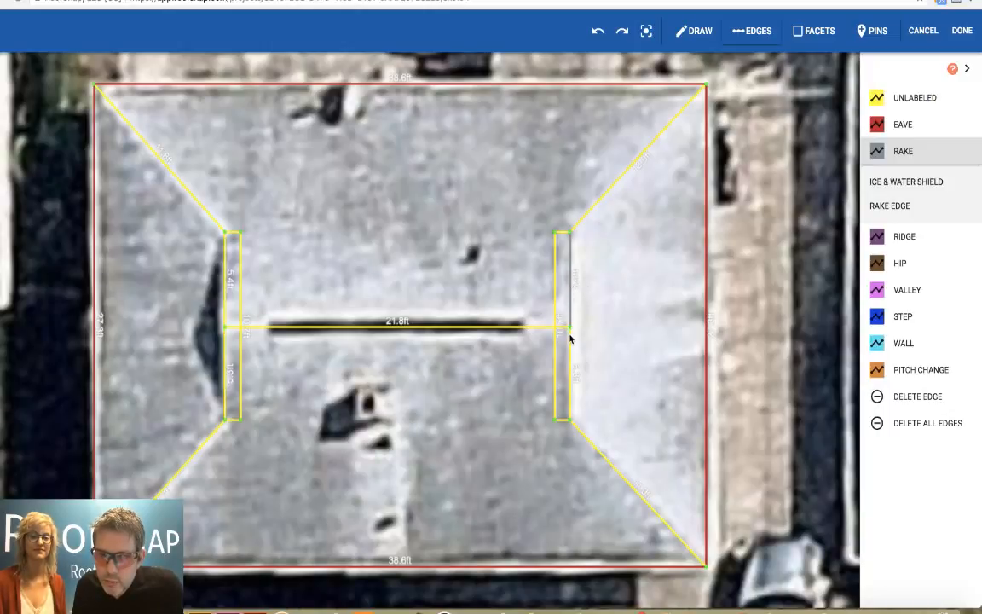
{"action": "left_click", "coordinate": [227, 287]}
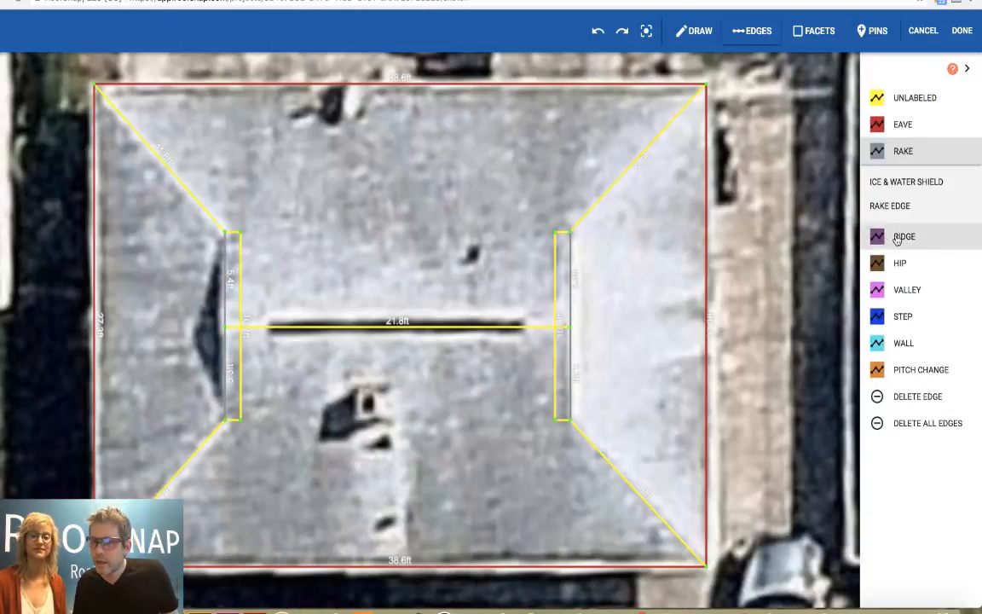
Step: Label the four diagonal edges running from the roof corners to the strips as Hip
{"action": "left_click", "coordinate": [909, 263]}
{"action": "left_click", "coordinate": [606, 193]}
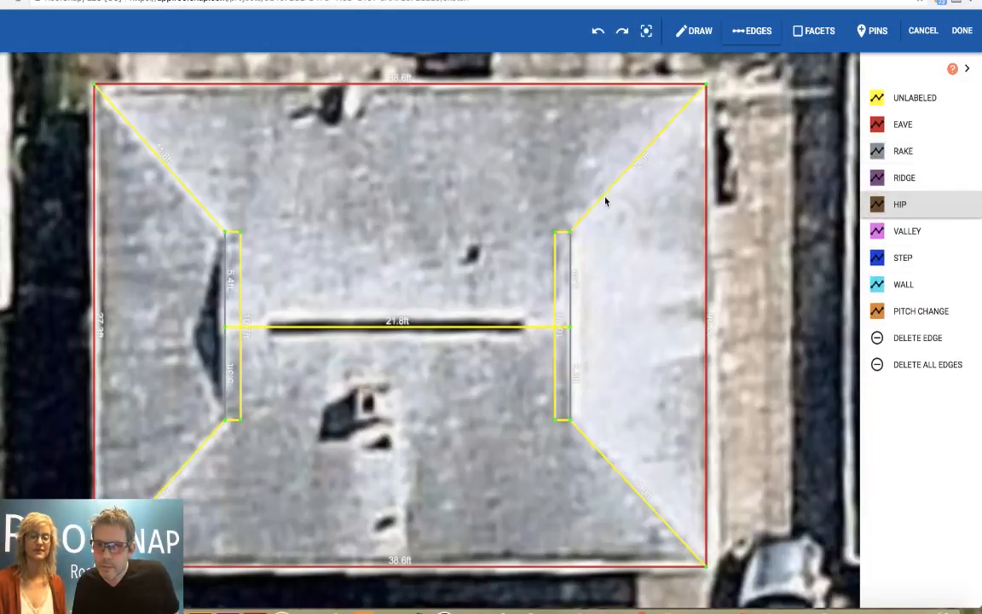
{"action": "left_click", "coordinate": [607, 460]}
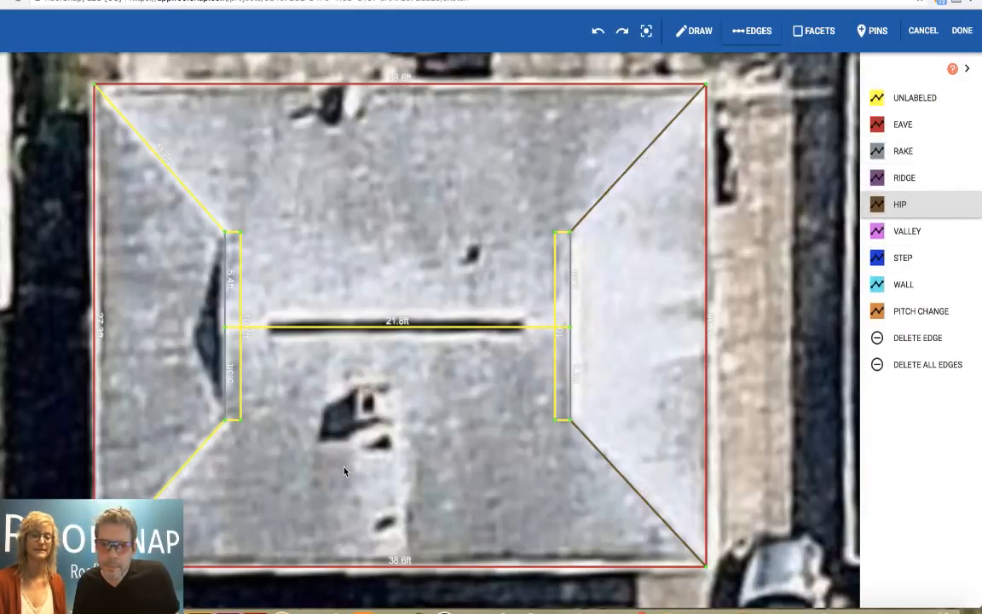
{"action": "left_click", "coordinate": [191, 458]}
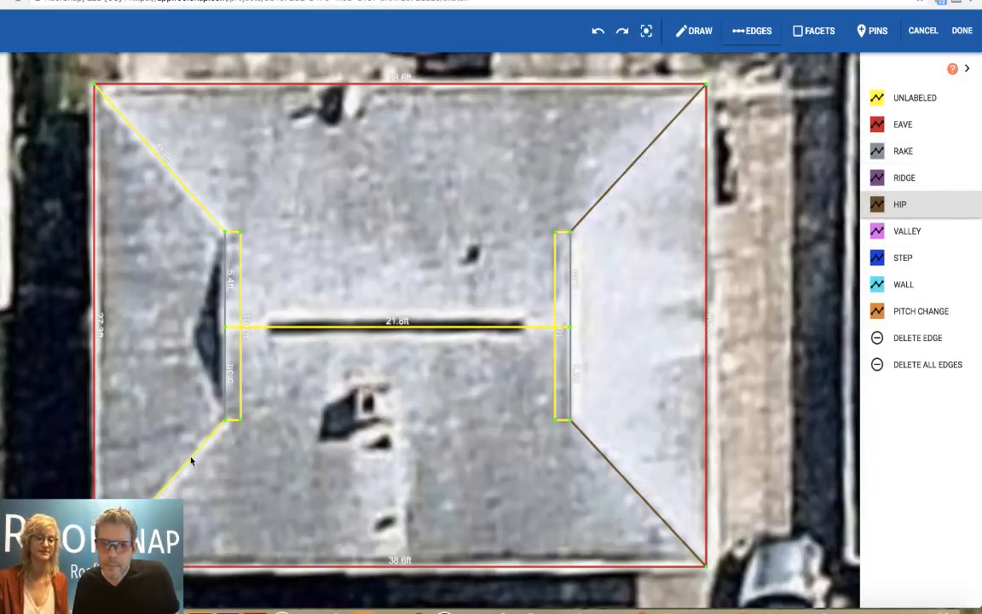
{"action": "left_click", "coordinate": [193, 198]}
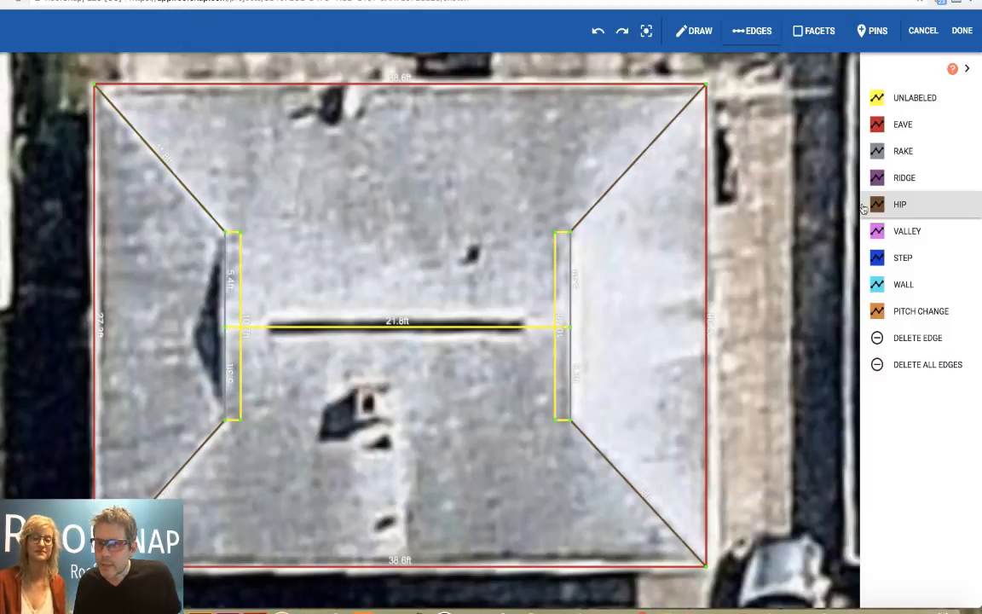
Step: Label the central horizontal edge as Ridge and the inner vertical edge of each narrow strip as Wall
{"action": "left_click", "coordinate": [904, 177]}
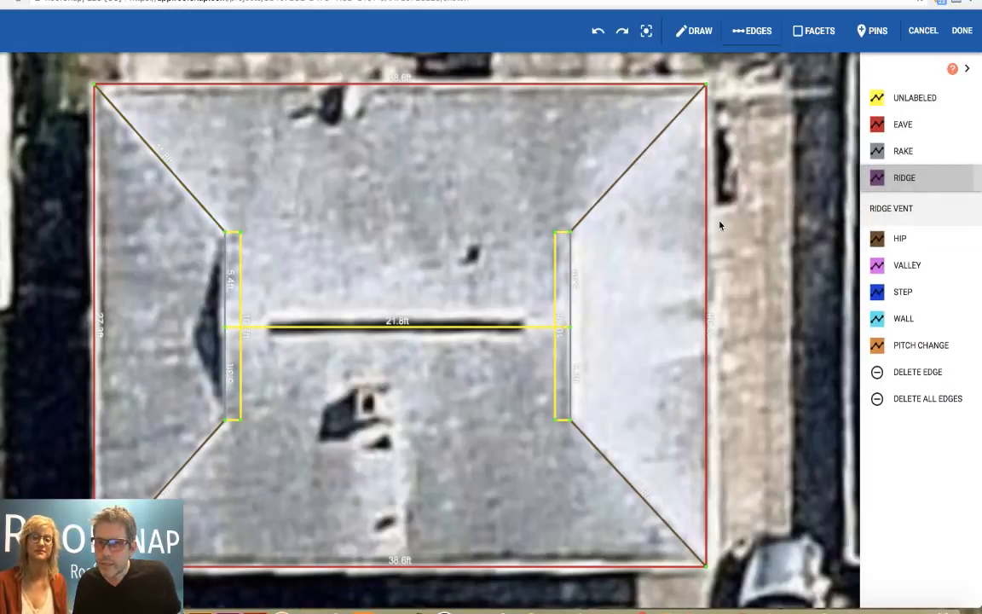
{"action": "left_click", "coordinate": [480, 327]}
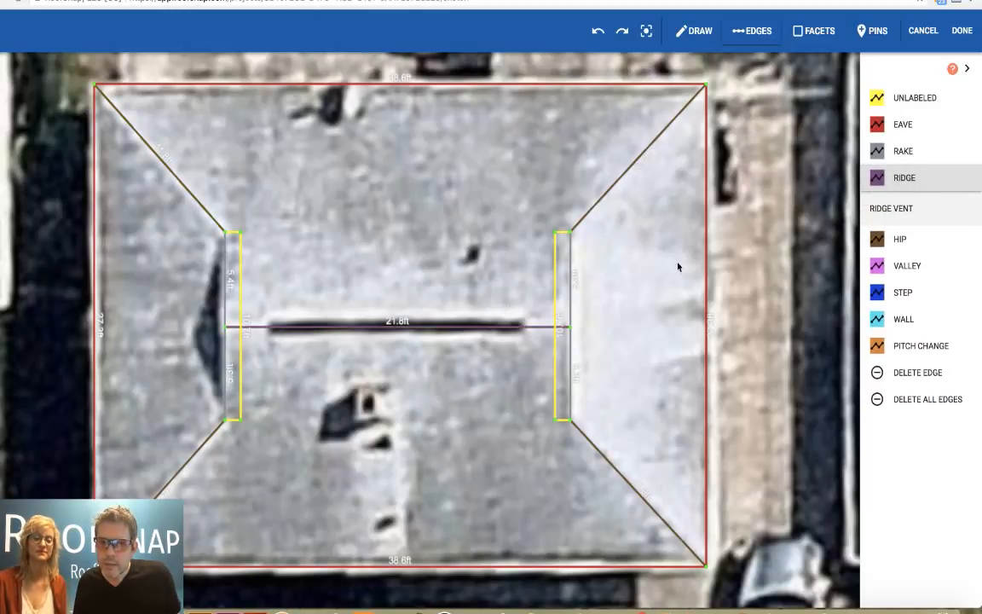
{"action": "left_click", "coordinate": [919, 319]}
{"action": "left_click", "coordinate": [554, 290]}
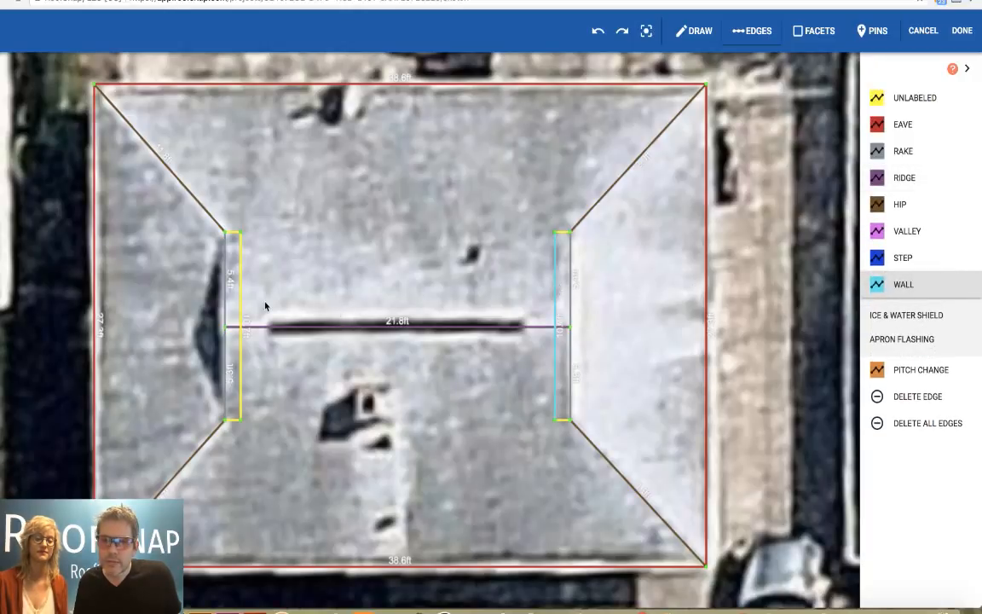
{"action": "left_click", "coordinate": [241, 305]}
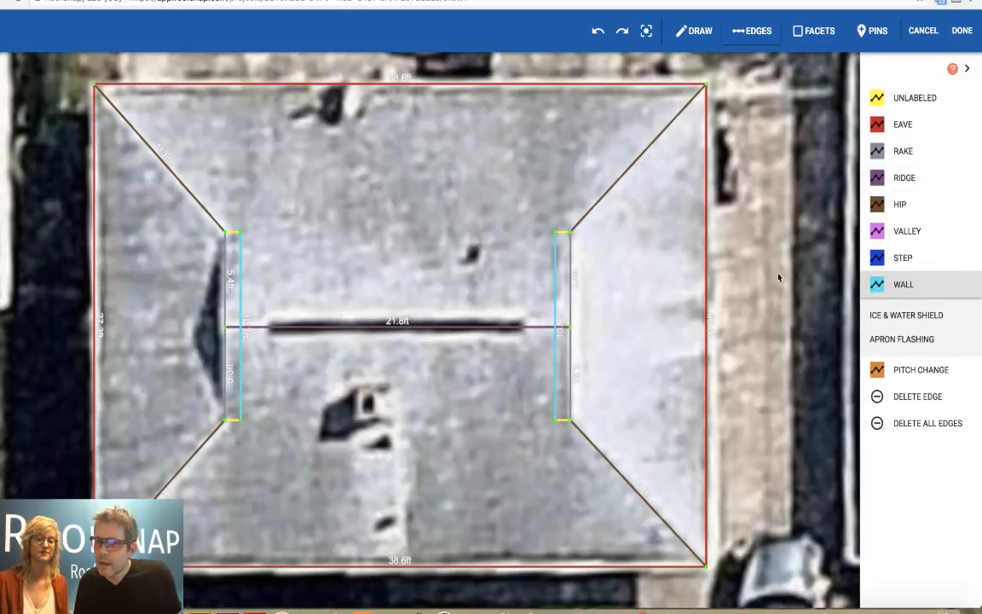
Step: Label the short horizontal end edges of both narrow strips as Step
{"action": "left_click", "coordinate": [880, 257]}
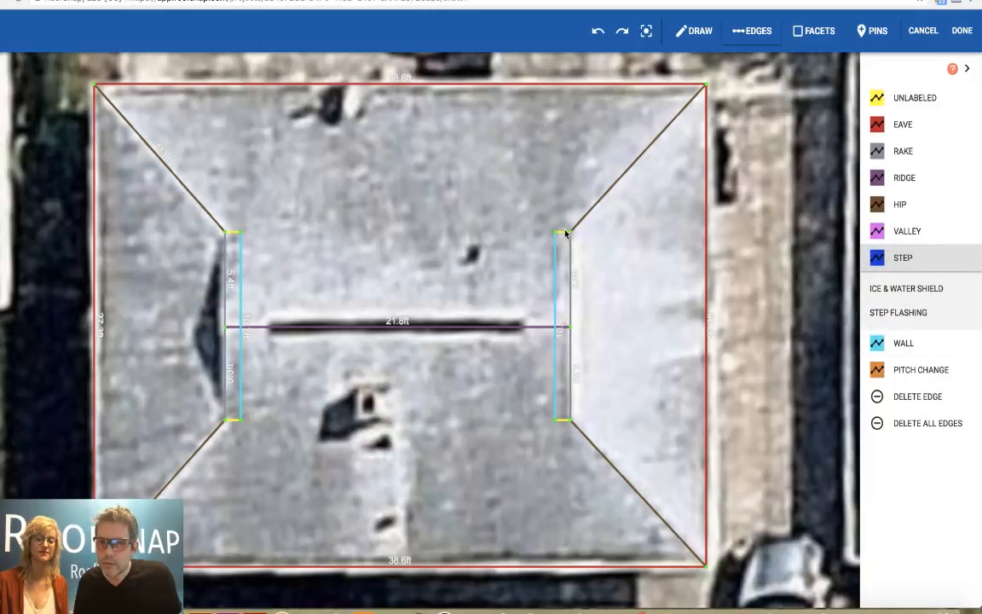
{"action": "left_click", "coordinate": [562, 421]}
{"action": "left_click", "coordinate": [232, 418]}
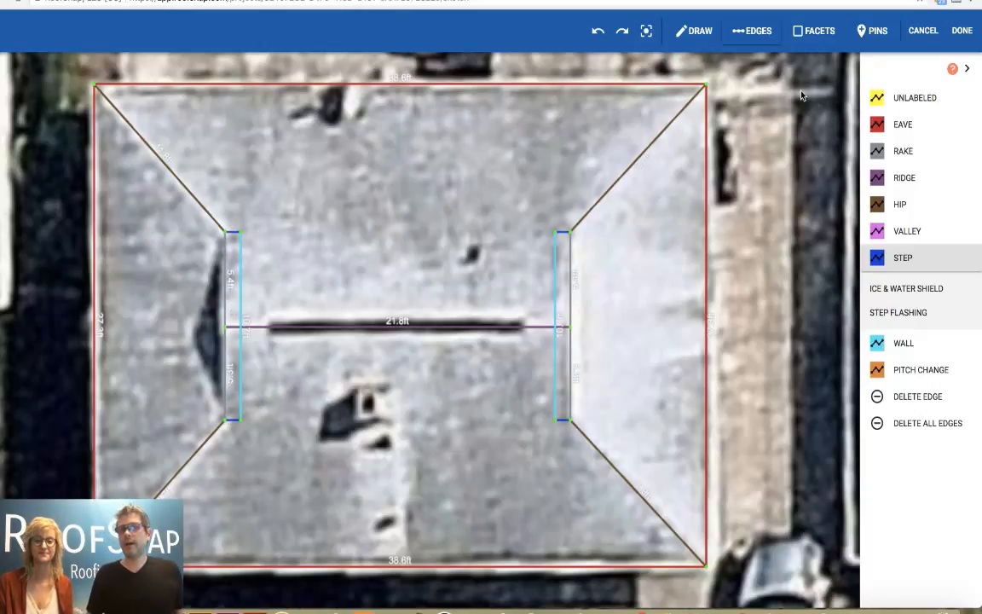
Step: Check the facets and their pitch values, and examine the length of the upper-right hip up close
{"action": "left_click", "coordinate": [820, 36]}
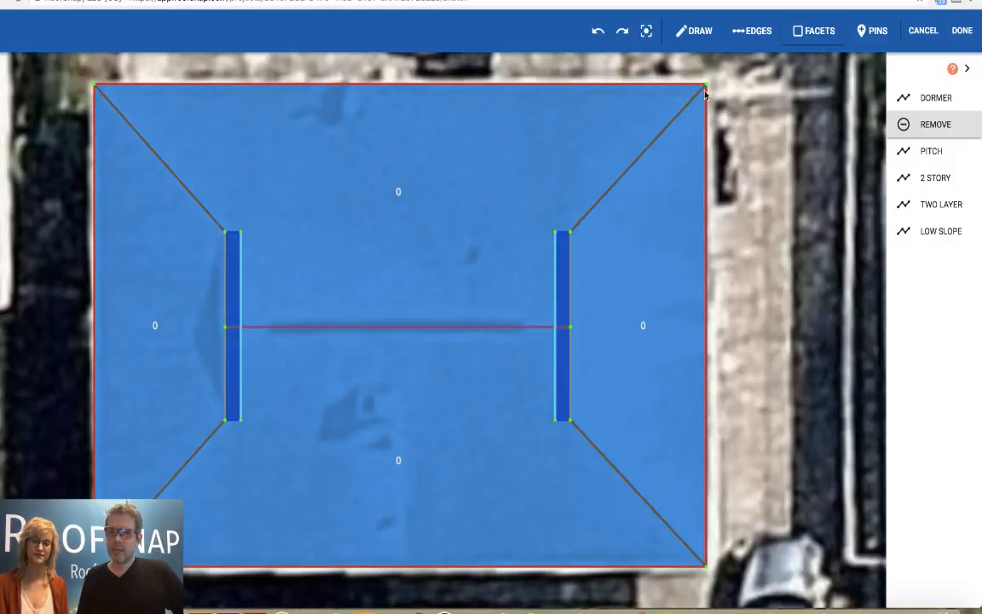
{"action": "left_click", "coordinate": [698, 31]}
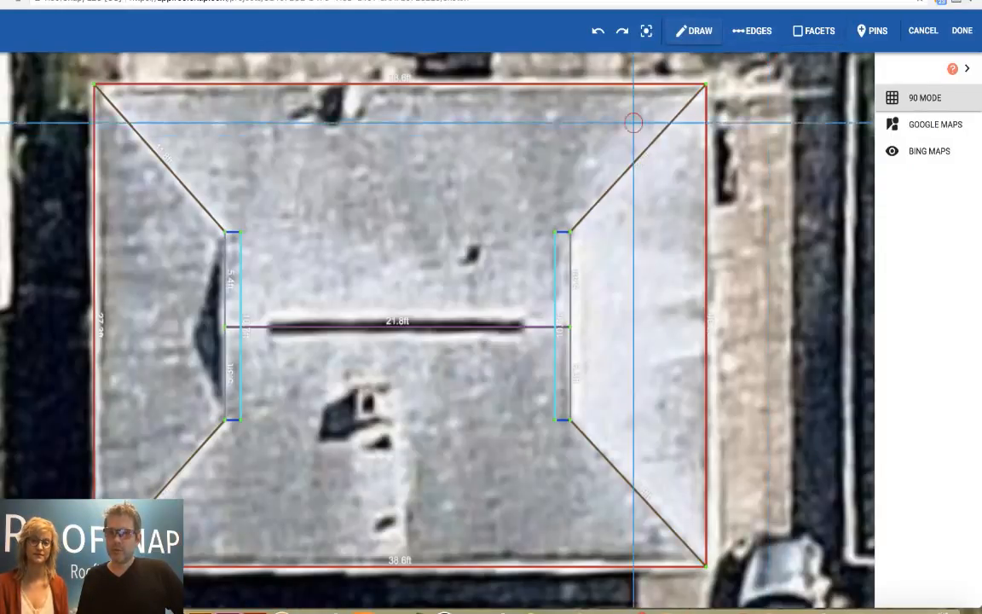
{"action": "scroll", "coordinate": [650, 162], "scroll_direction": "up", "scroll_amount": 6}
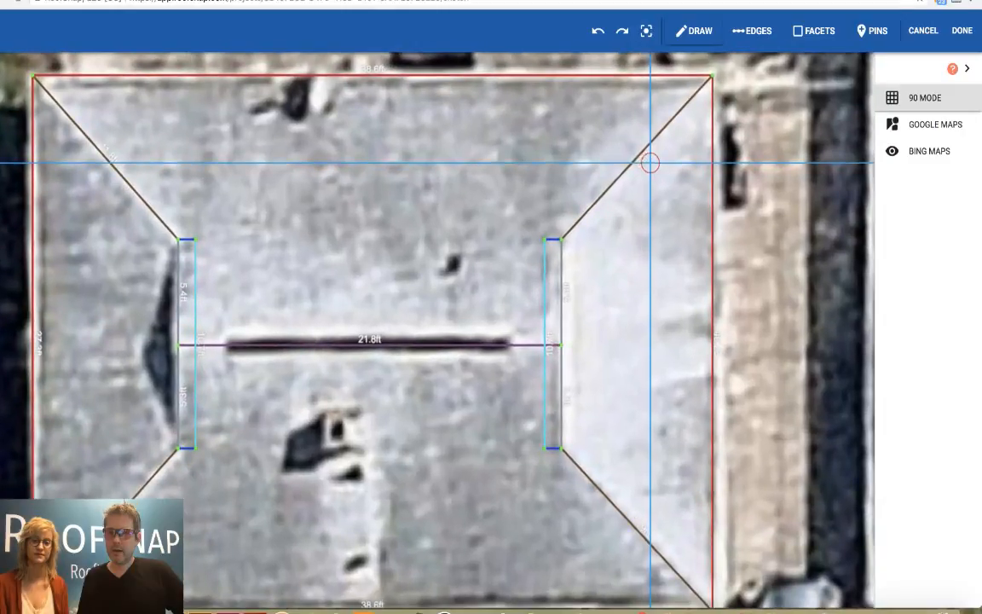
{"action": "scroll", "coordinate": [664, 168], "scroll_direction": "up", "scroll_amount": 5}
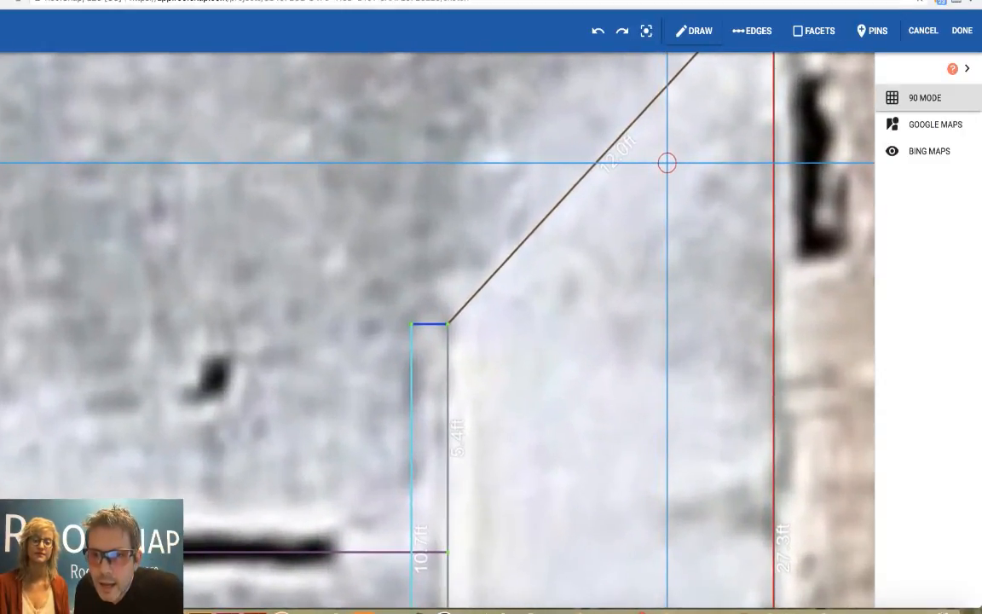
{"action": "scroll", "coordinate": [669, 157], "scroll_direction": "up", "scroll_amount": 2}
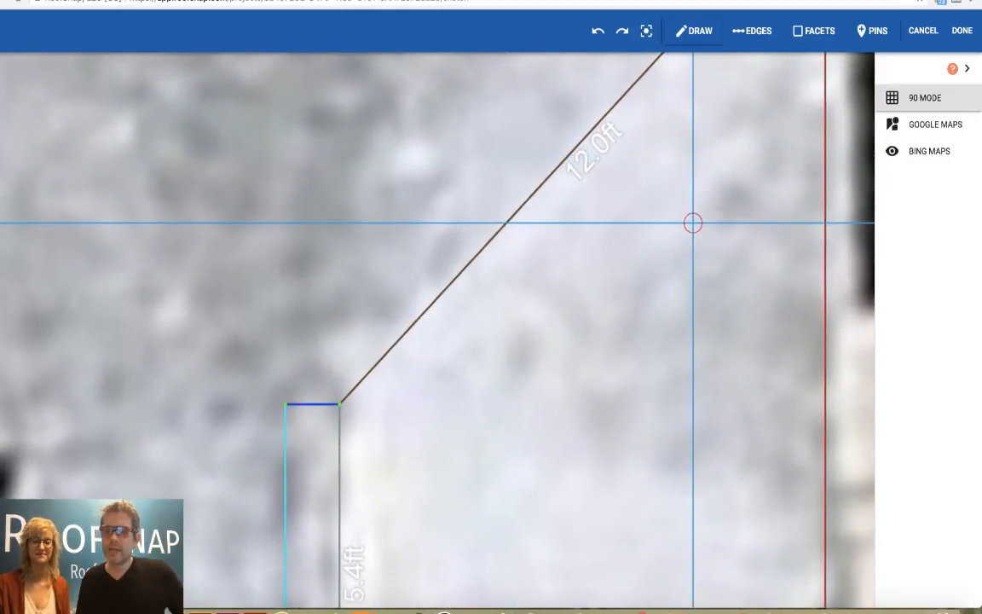
{"action": "mouse_move", "coordinate": [694, 222]}
{"action": "left_mouse_down"}
{"action": "mouse_move", "coordinate": [607, 340]}
{"action": "mouse_move", "coordinate": [610, 350]}
{"action": "left_mouse_up"}
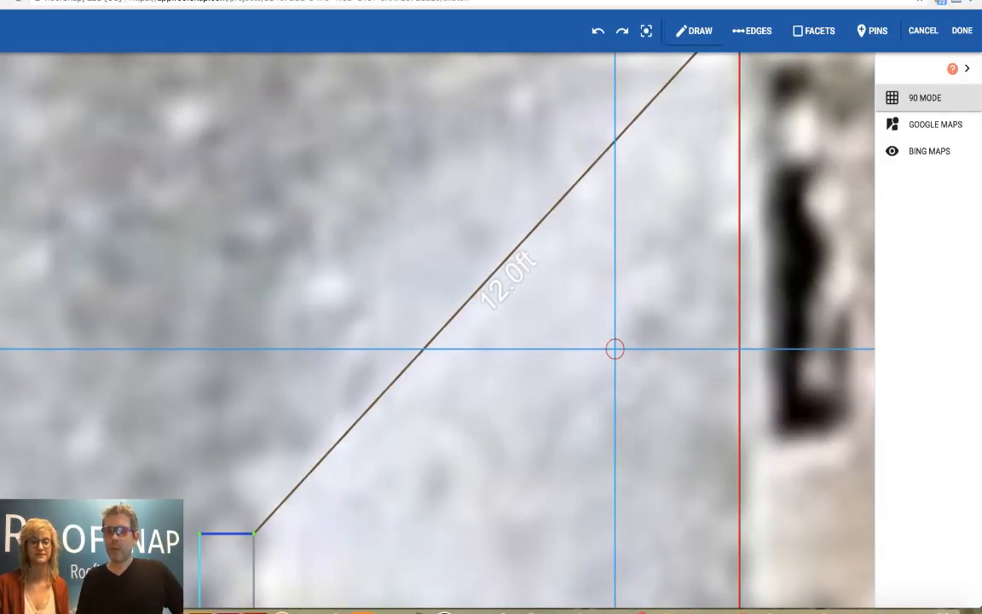
{"action": "scroll", "coordinate": [615, 349], "scroll_direction": "down", "scroll_amount": 4}
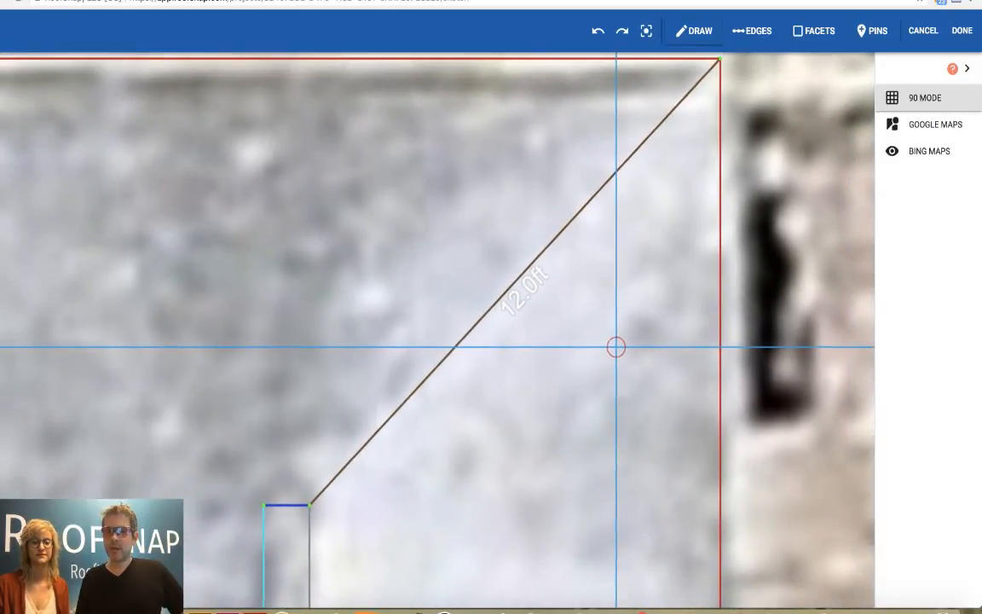
{"action": "scroll", "coordinate": [627, 354], "scroll_direction": "down", "scroll_amount": 5}
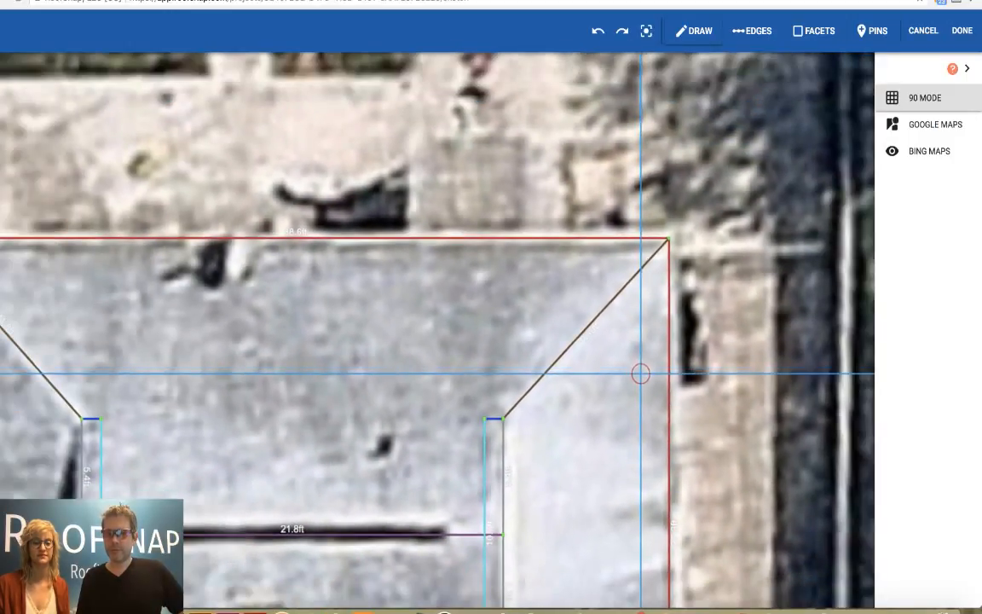
{"action": "scroll", "coordinate": [640, 374], "scroll_direction": "down", "scroll_amount": 2}
{"action": "left_click_drag", "start_coordinate": [614, 461], "coordinate": [702, 269]}
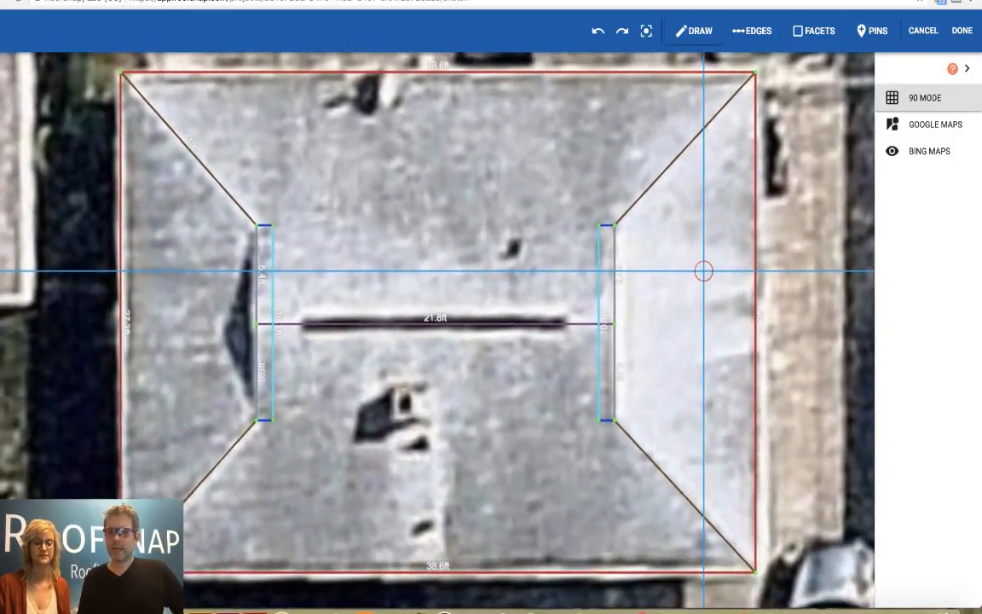
Step: Apply a 5/12 pitch to all roof facets
{"action": "left_click", "coordinate": [814, 30]}
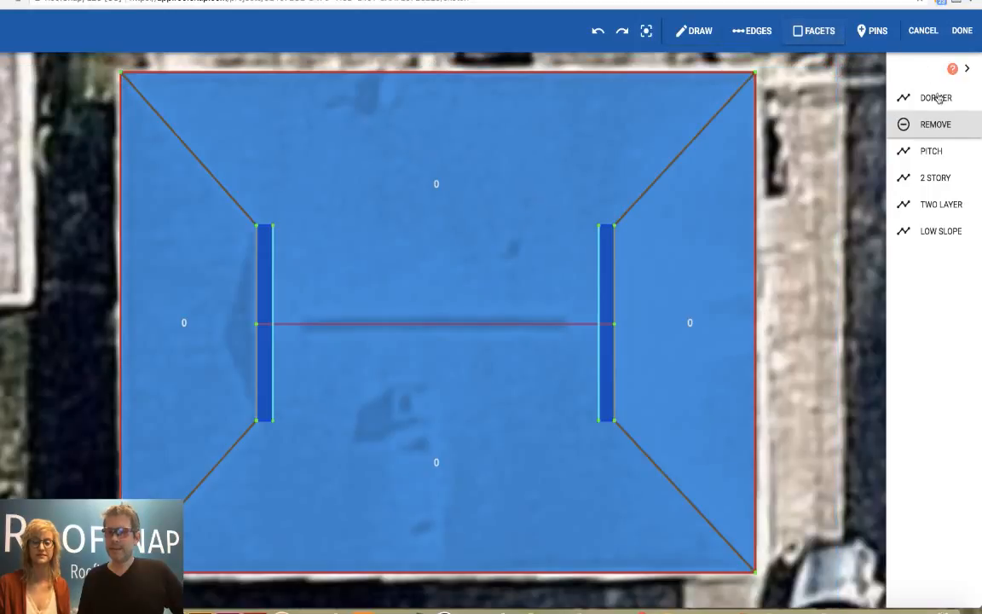
{"action": "left_click", "coordinate": [926, 156]}
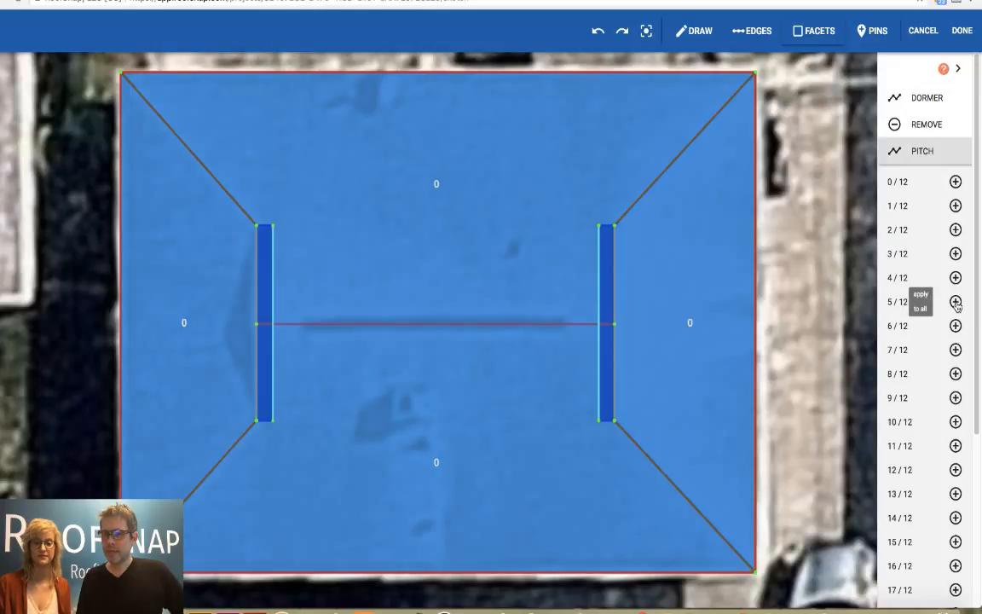
{"action": "left_click", "coordinate": [956, 301]}
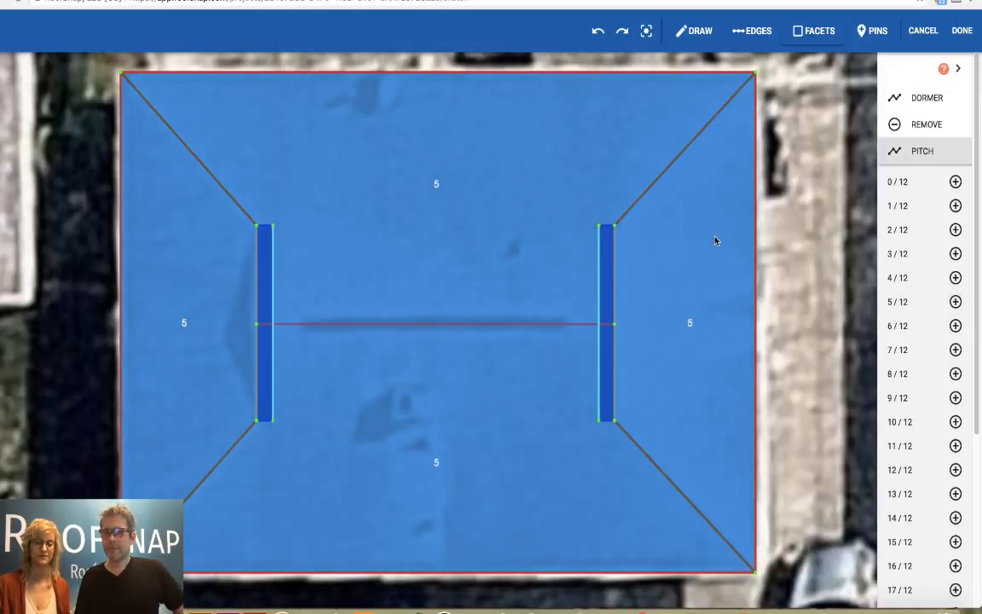
Step: Check the upper-right hip's length again with the 5/12 pitch applied
{"action": "left_click", "coordinate": [695, 30]}
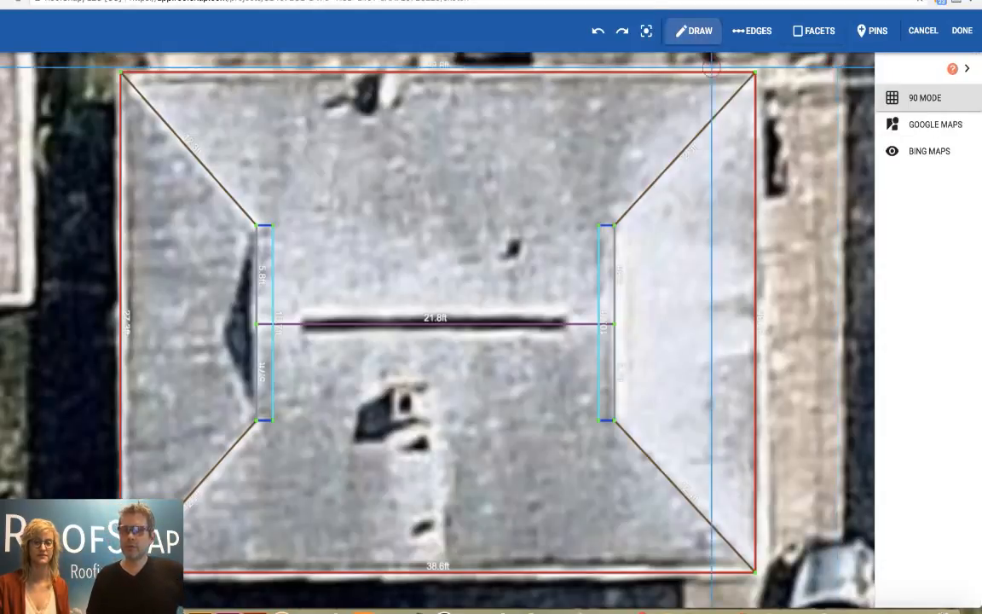
{"action": "left_click_drag", "start_coordinate": [702, 152], "coordinate": [485, 304]}
{"action": "scroll", "coordinate": [479, 302], "scroll_direction": "down", "scroll_amount": 1}
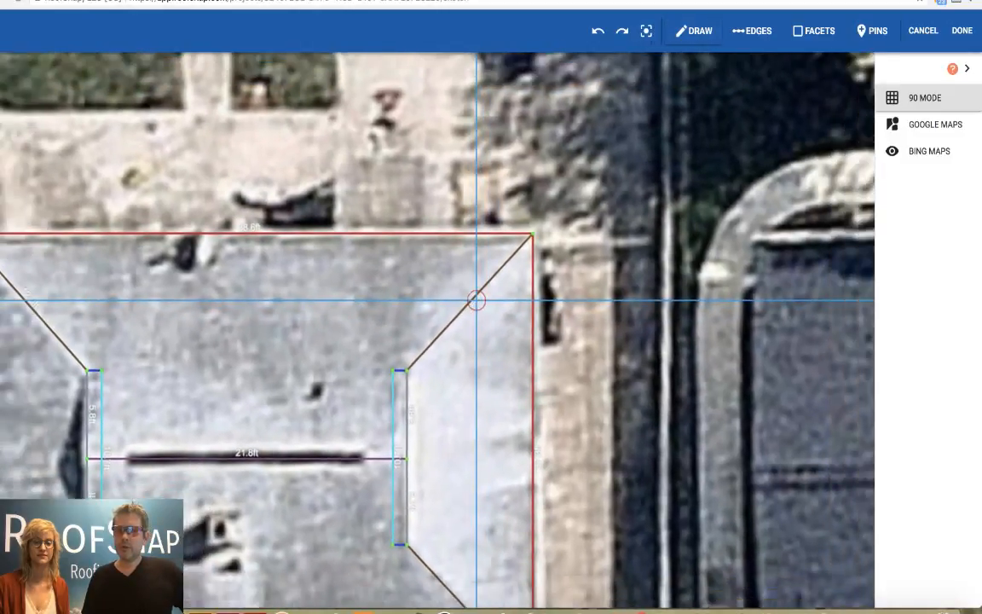
{"action": "scroll", "coordinate": [484, 299], "scroll_direction": "up", "scroll_amount": 2}
{"action": "scroll", "coordinate": [484, 298], "scroll_direction": "up", "scroll_amount": 4}
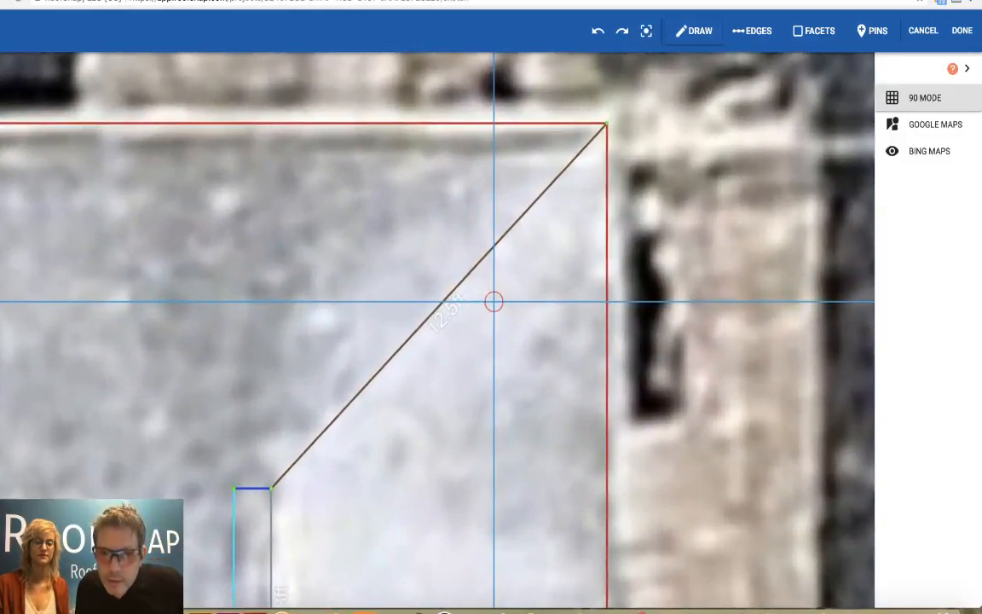
{"action": "scroll", "coordinate": [497, 302], "scroll_direction": "up", "scroll_amount": 1}
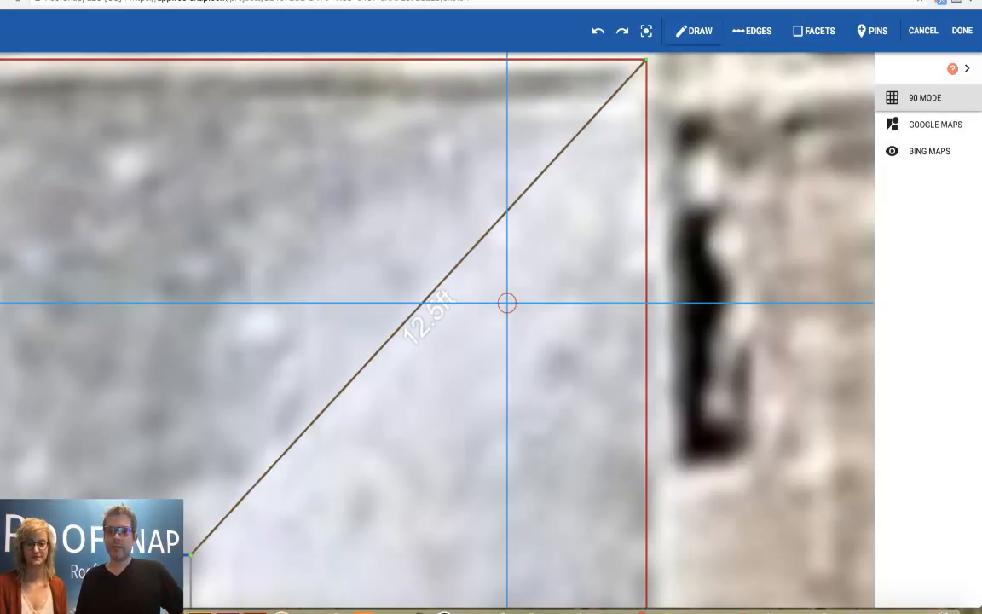
Step: Finish the roof sketch and return to the Dutch Gables project overview
{"action": "scroll", "coordinate": [506, 303], "scroll_direction": "down", "scroll_amount": 3}
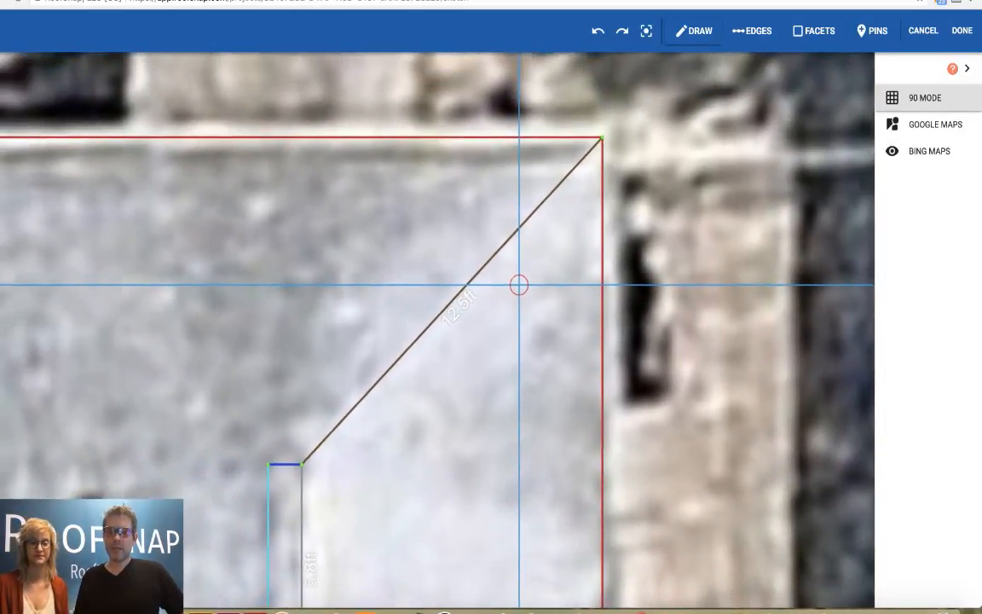
{"action": "scroll", "coordinate": [519, 284], "scroll_direction": "down", "scroll_amount": 5}
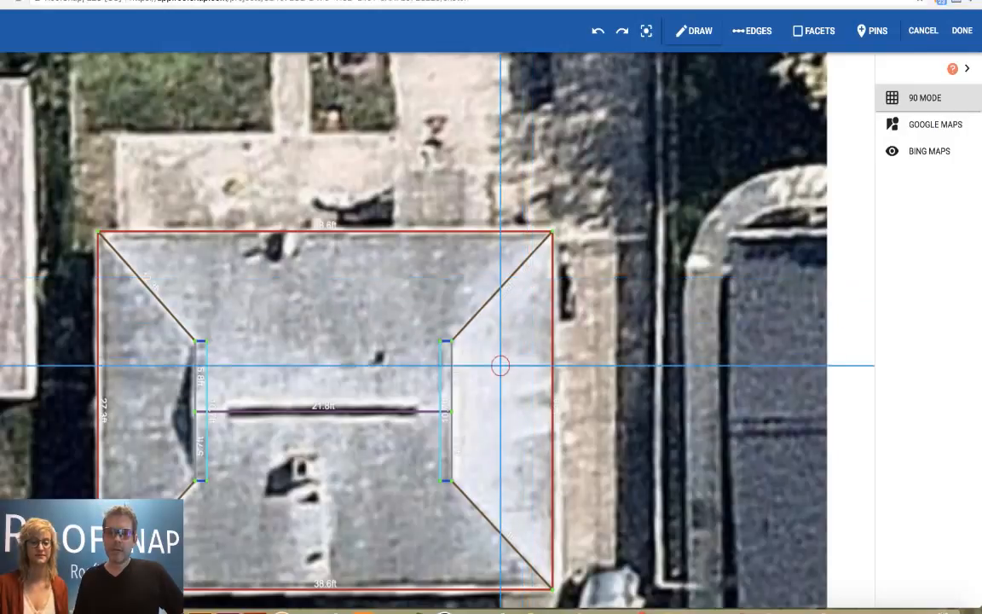
{"action": "left_click_drag", "start_coordinate": [504, 387], "coordinate": [618, 285]}
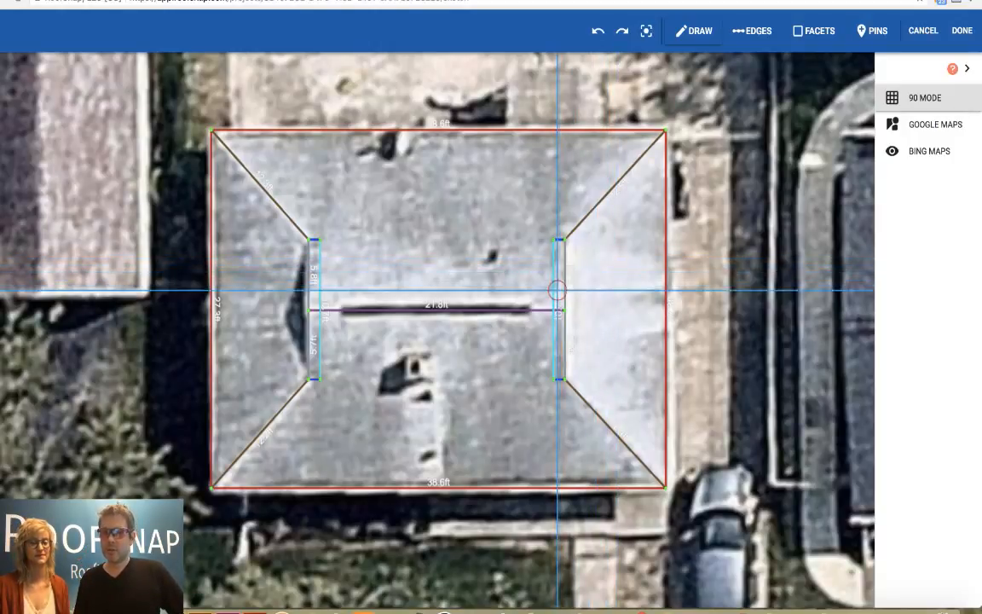
{"action": "left_click", "coordinate": [564, 310]}
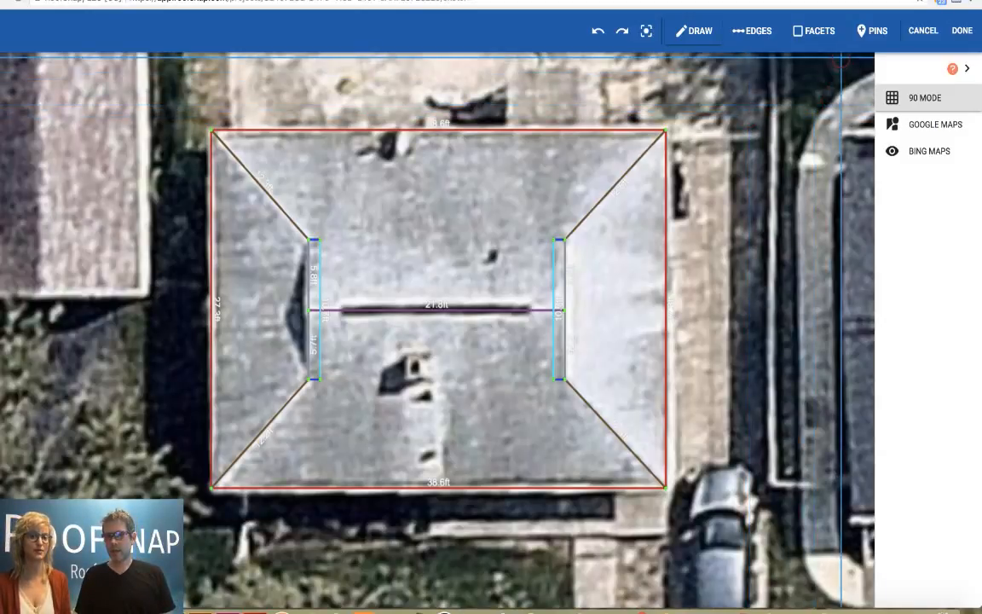
{"action": "left_click", "coordinate": [963, 32]}
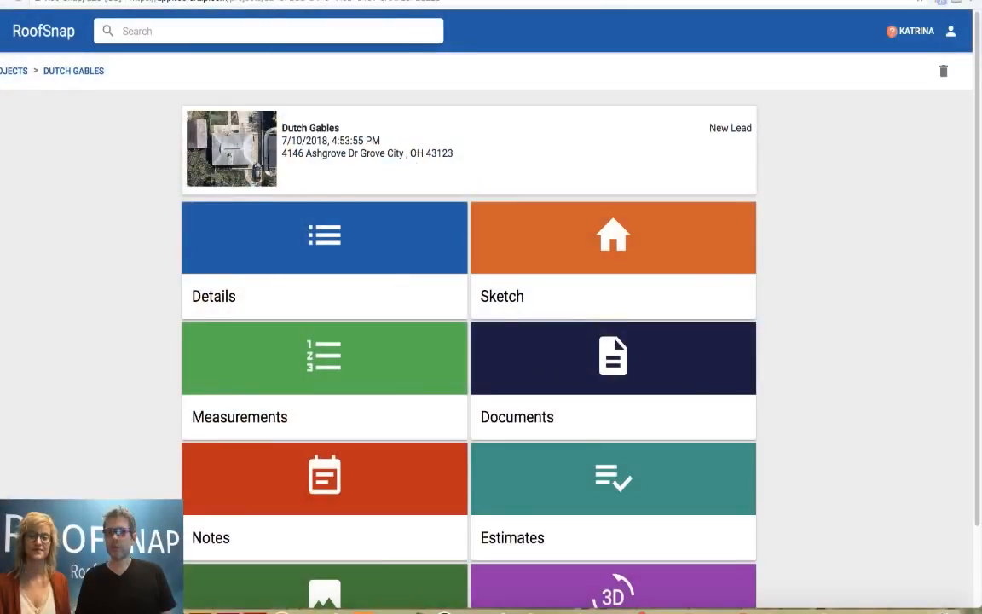
Step: Create an estimate named Landmark for the project from the Better - CertainTeed Landmark template
{"action": "left_click", "coordinate": [550, 483]}
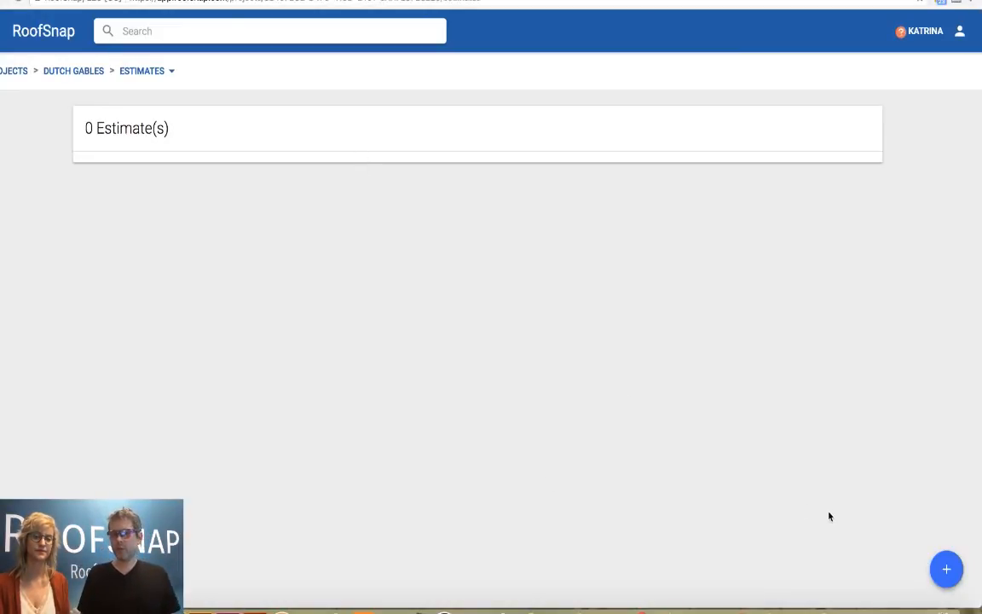
{"action": "left_click", "coordinate": [946, 570]}
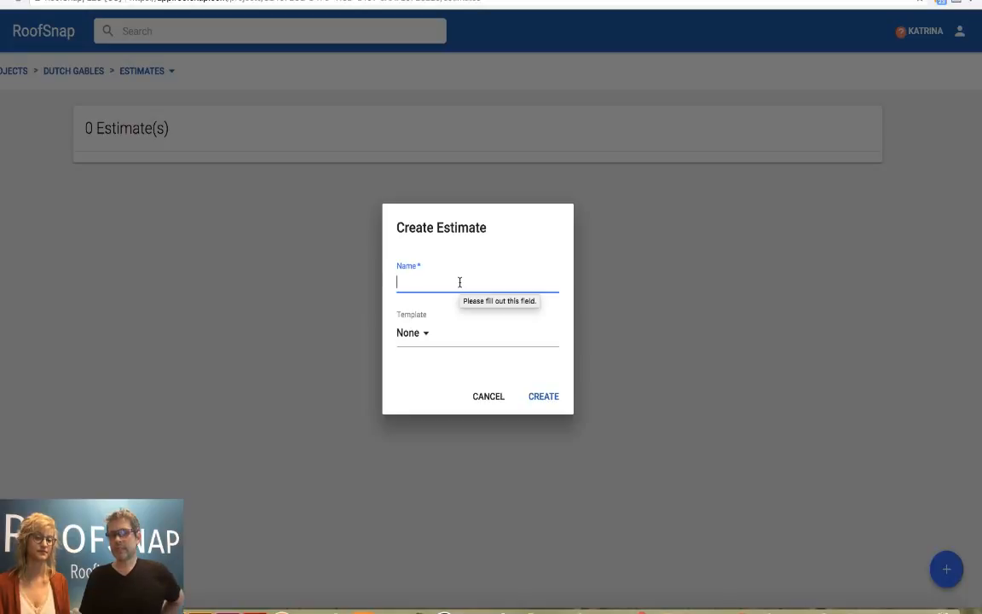
{"action": "left_click", "coordinate": [436, 334]}
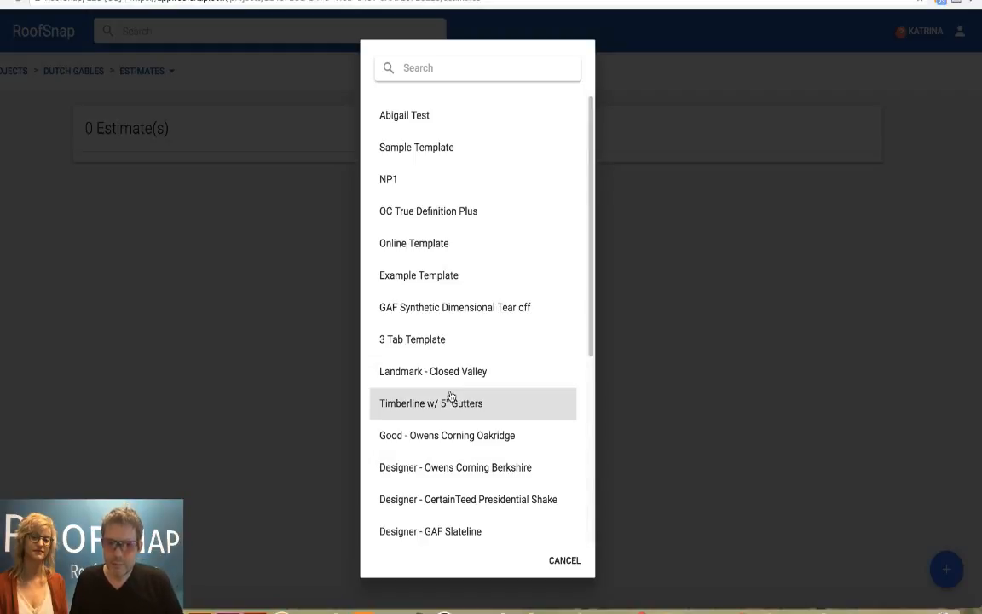
{"action": "scroll", "coordinate": [452, 401], "scroll_direction": "down", "scroll_amount": 5}
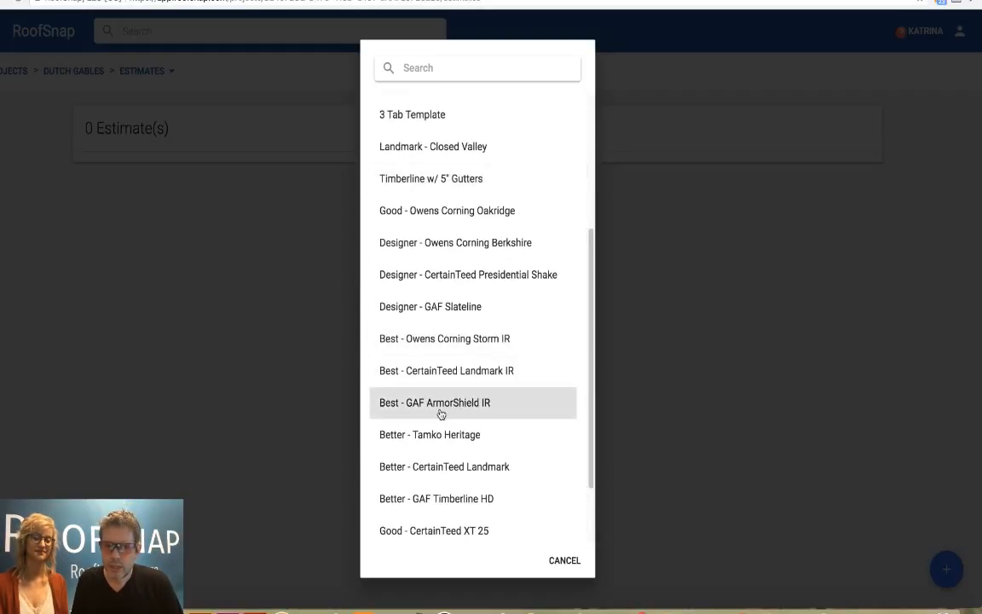
{"action": "left_click", "coordinate": [444, 474]}
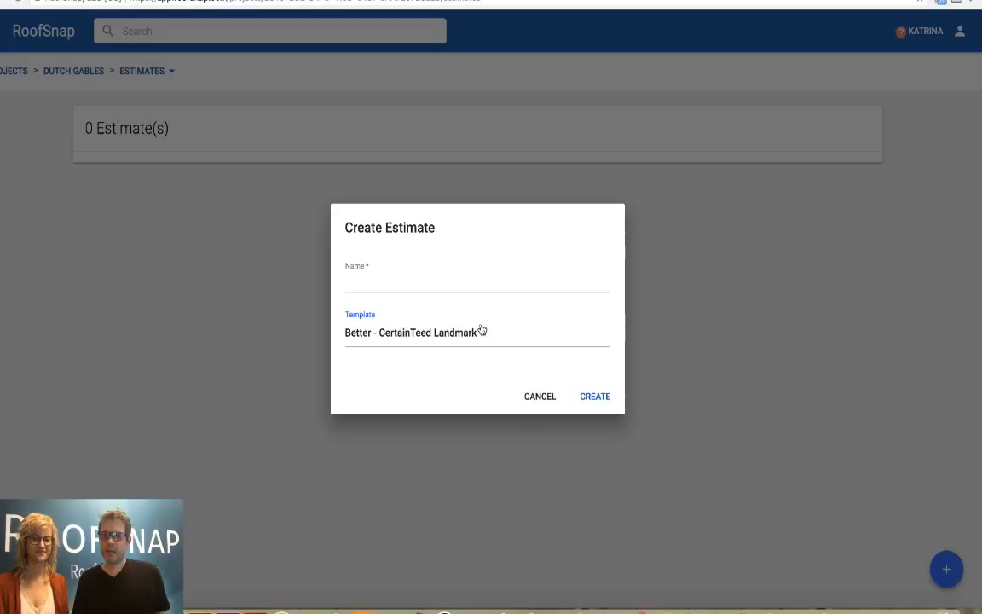
{"action": "left_click", "coordinate": [419, 286]}
{"action": "type", "text": "La"}
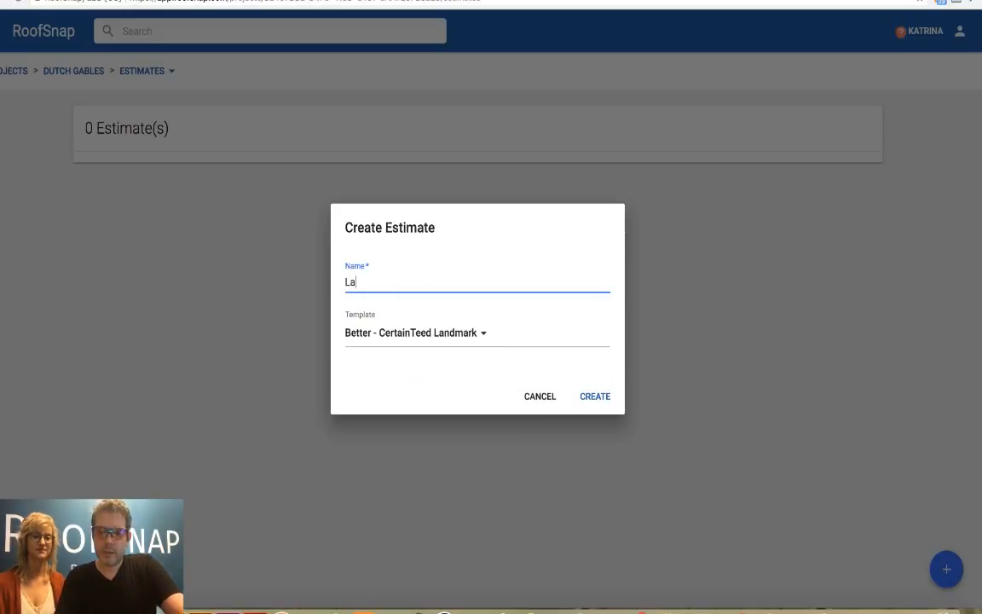
{"action": "type", "text": "ndma"}
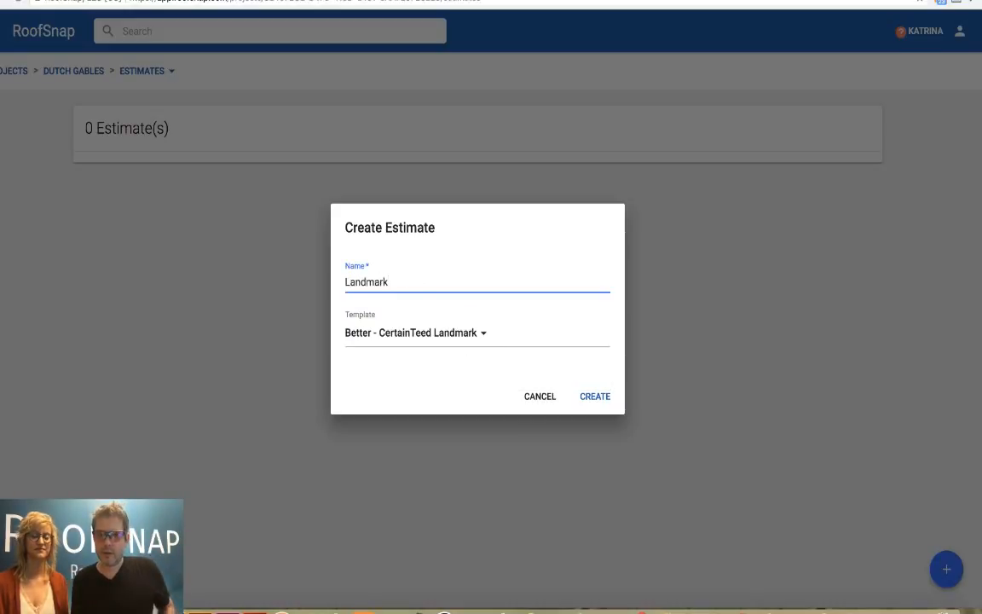
{"action": "type", "text": "rk"}
{"action": "left_click", "coordinate": [594, 398]}
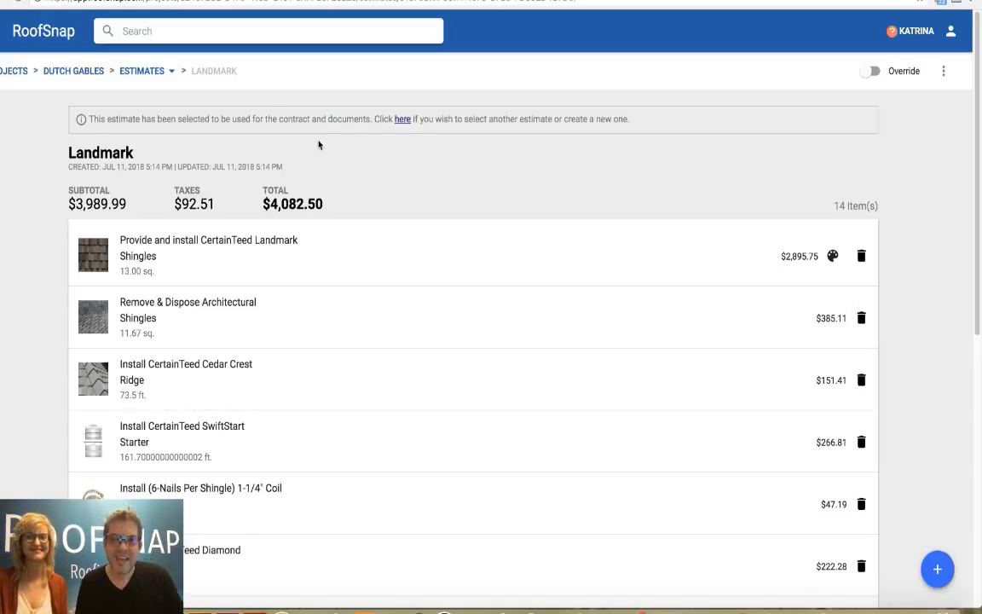
Step: Create a second estimate named Berkshire from the Designer - Owens Corning Berkshire template and return to the project's estimates list
{"action": "left_click", "coordinate": [145, 71]}
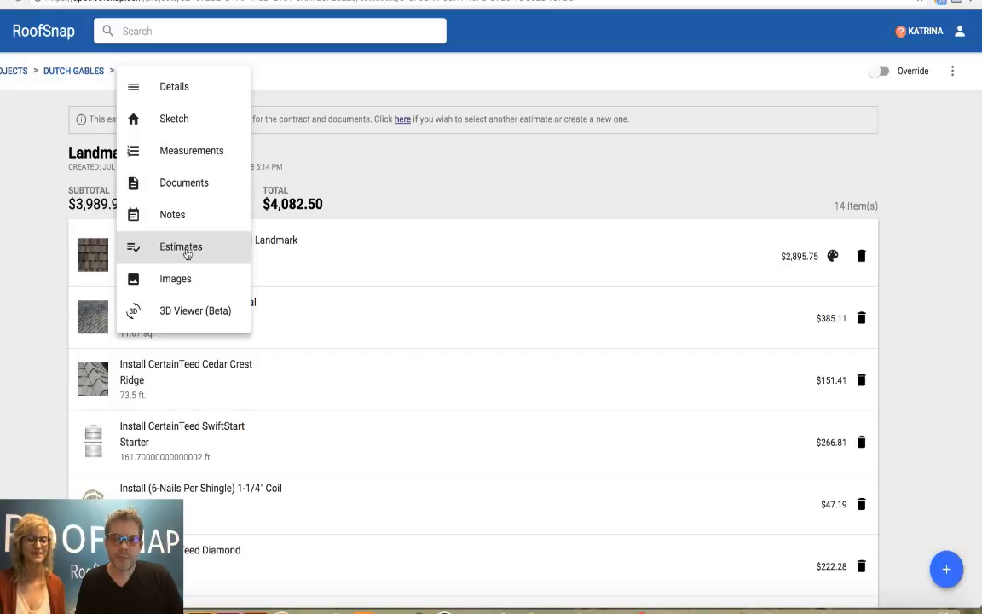
{"action": "left_click", "coordinate": [182, 249]}
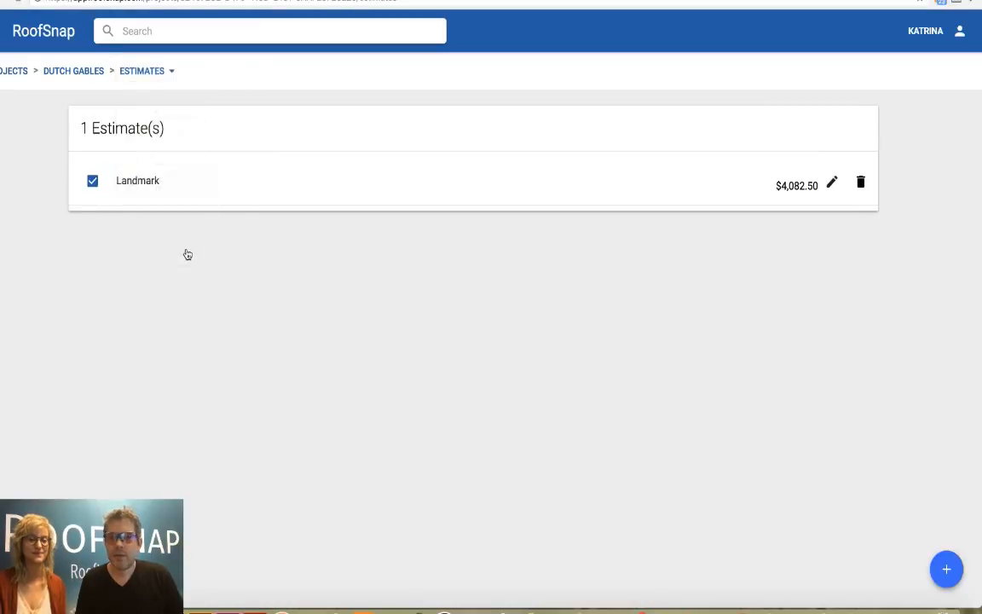
{"action": "left_click", "coordinate": [946, 572]}
{"action": "left_click", "coordinate": [444, 345]}
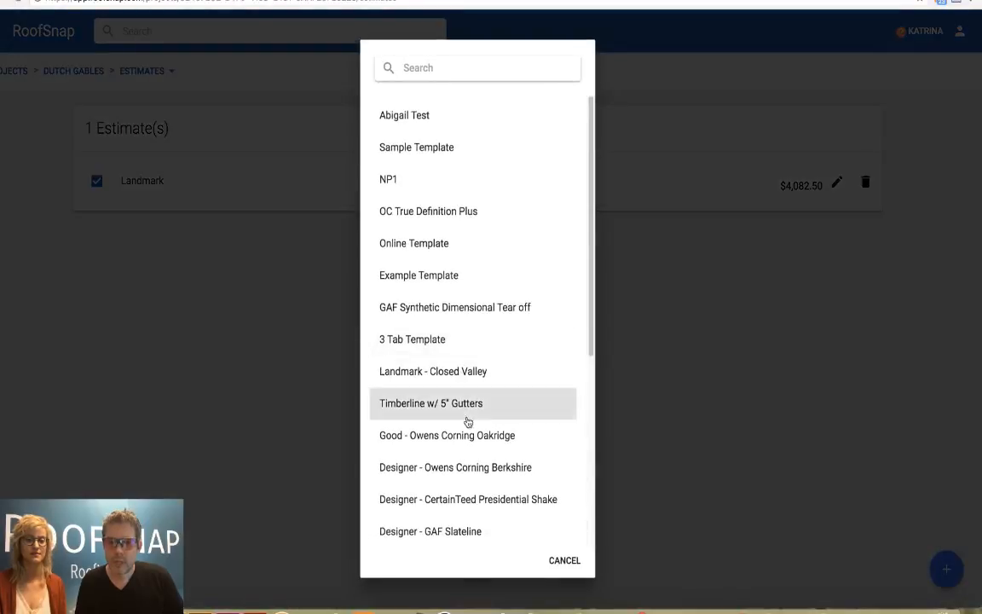
{"action": "scroll", "coordinate": [445, 441], "scroll_direction": "down", "scroll_amount": 1}
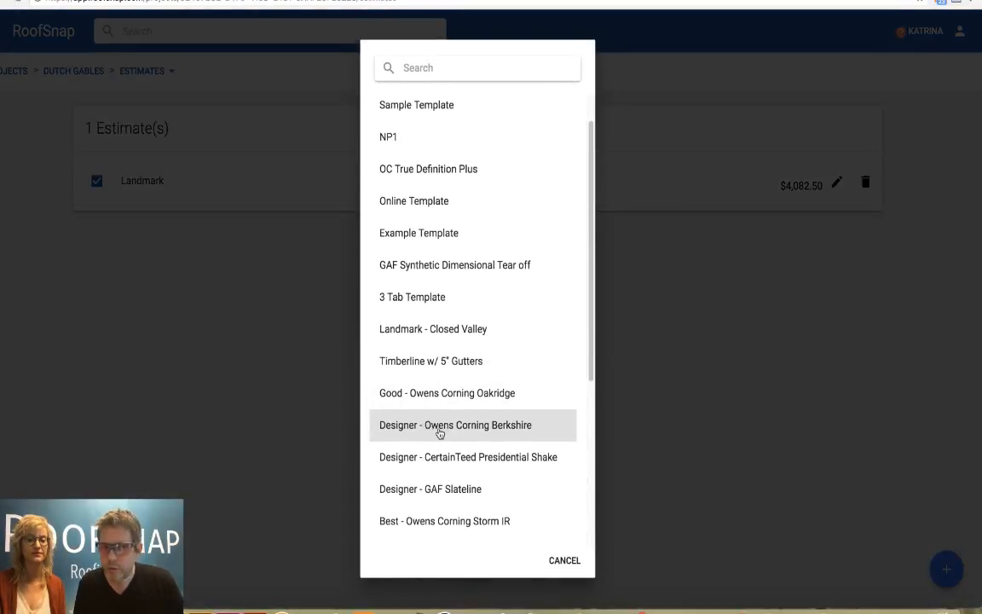
{"action": "left_click", "coordinate": [439, 434]}
{"action": "left_click", "coordinate": [426, 285]}
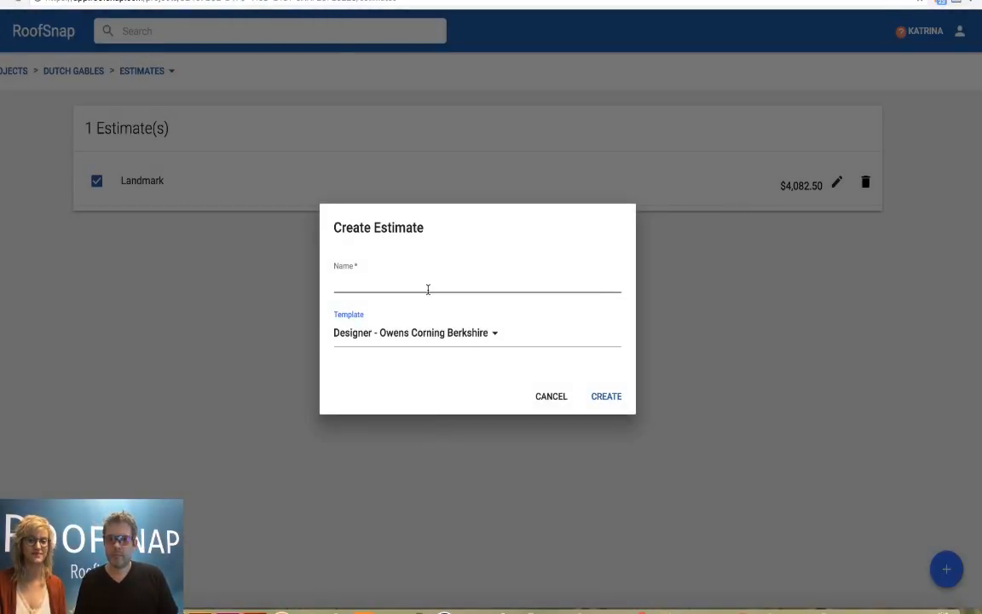
{"action": "type", "text": "Be"}
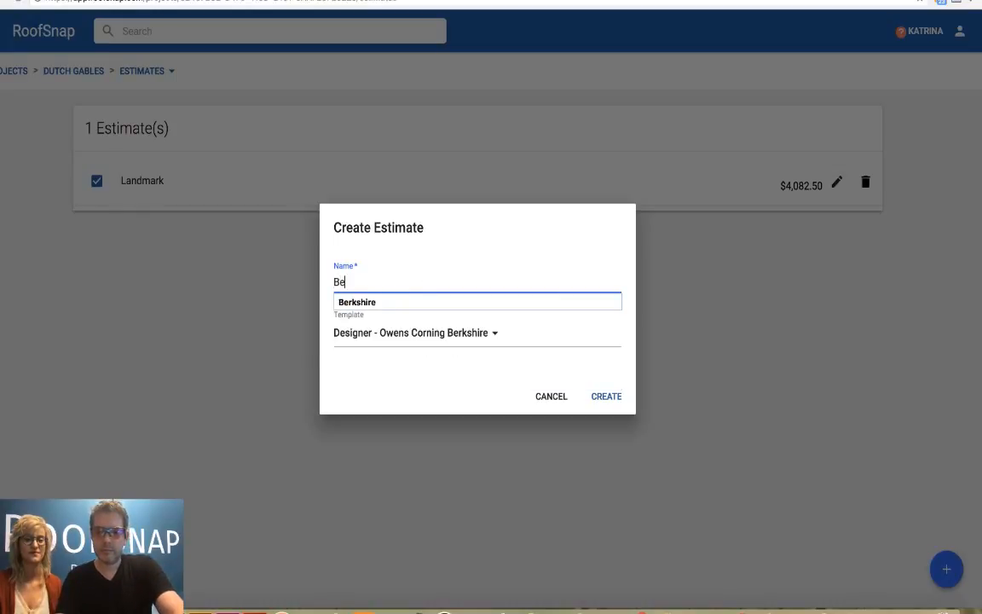
{"action": "type", "text": "rkshire"}
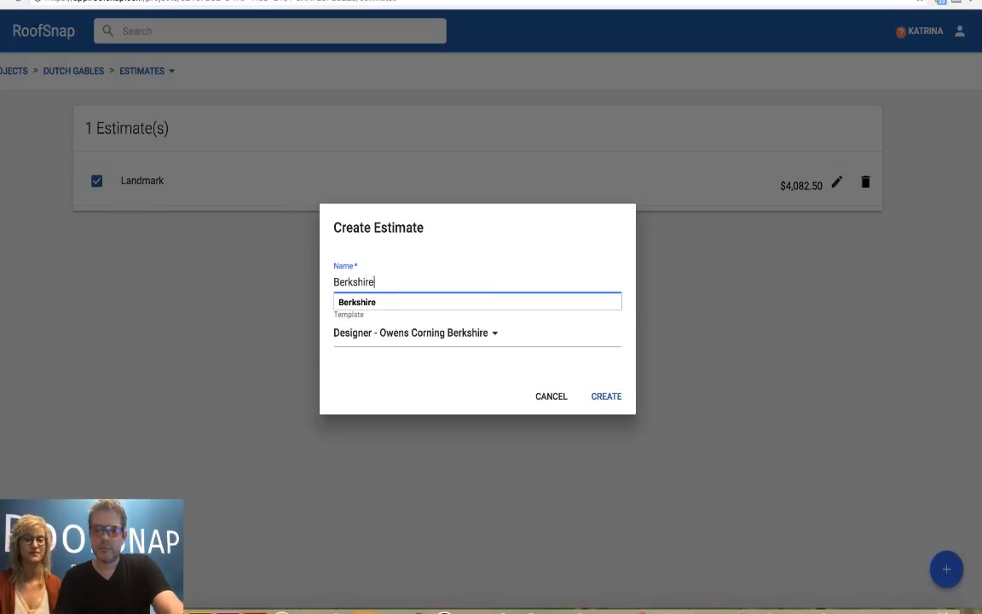
{"action": "left_click", "coordinate": [603, 398]}
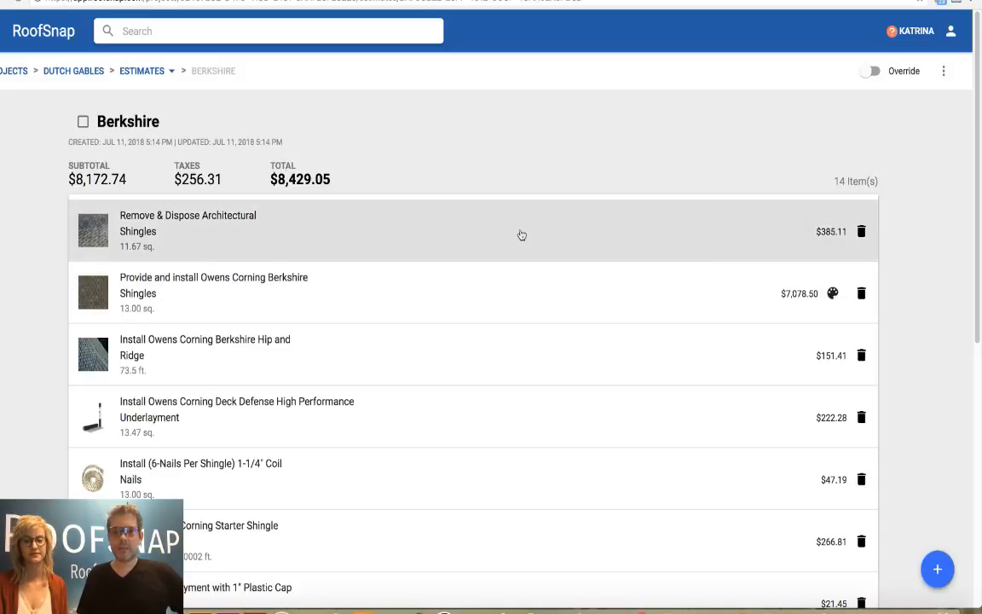
{"action": "left_click", "coordinate": [134, 72]}
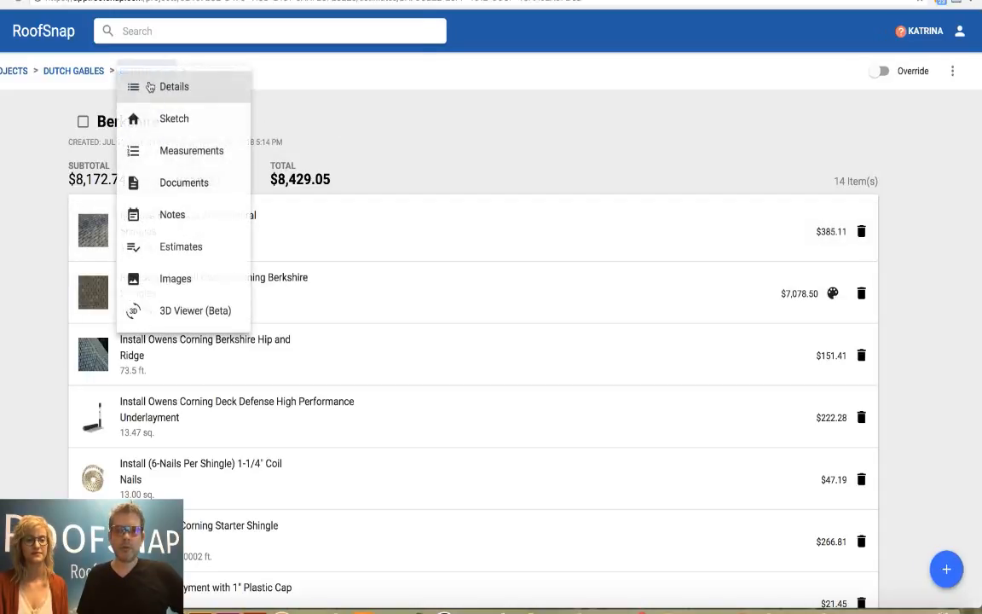
{"action": "left_click", "coordinate": [180, 253]}
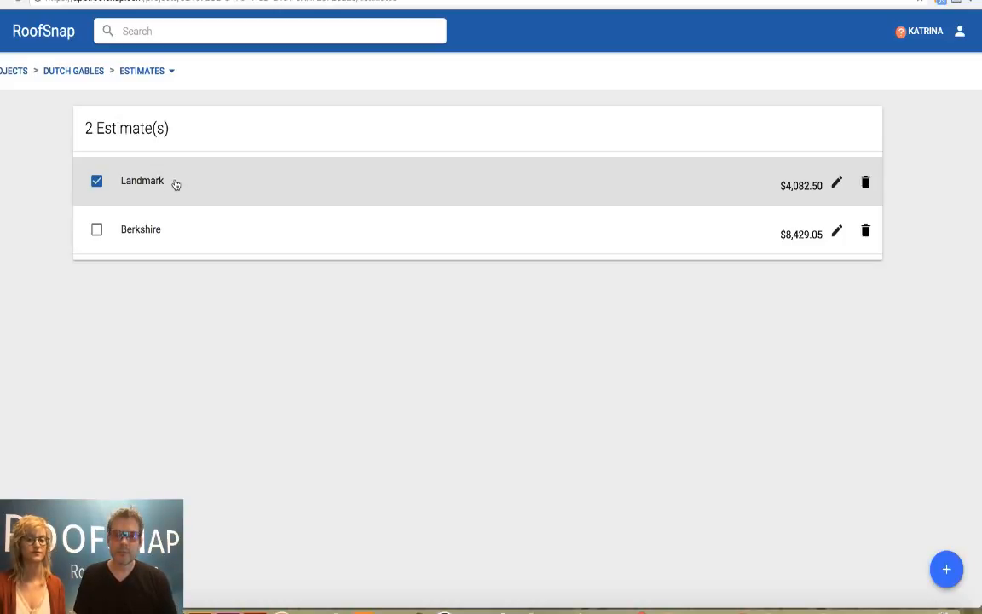
Step: Generate a Summary report in the Dutch Gables project's documents
{"action": "left_click", "coordinate": [81, 73]}
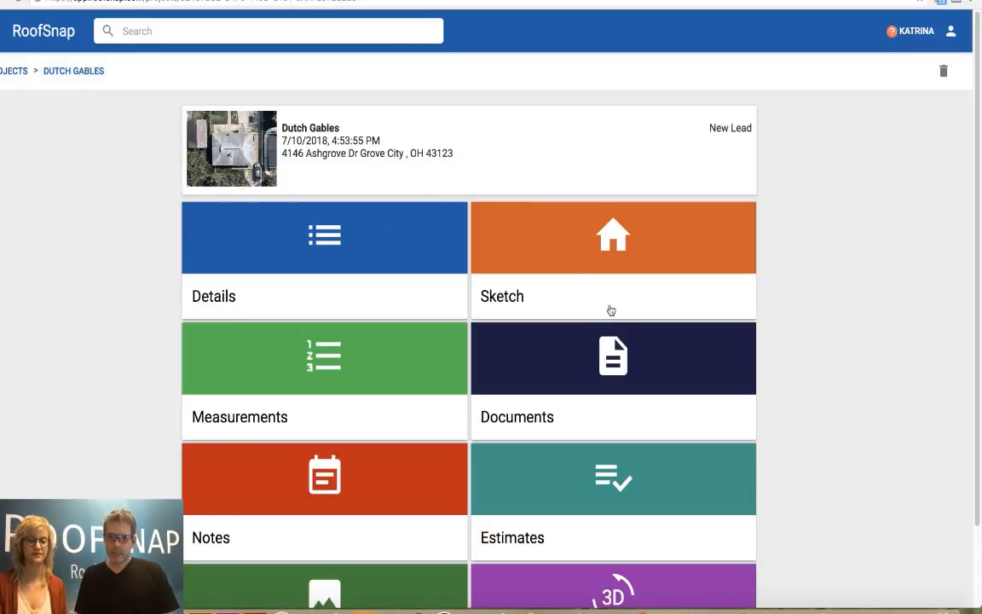
{"action": "left_click", "coordinate": [589, 368]}
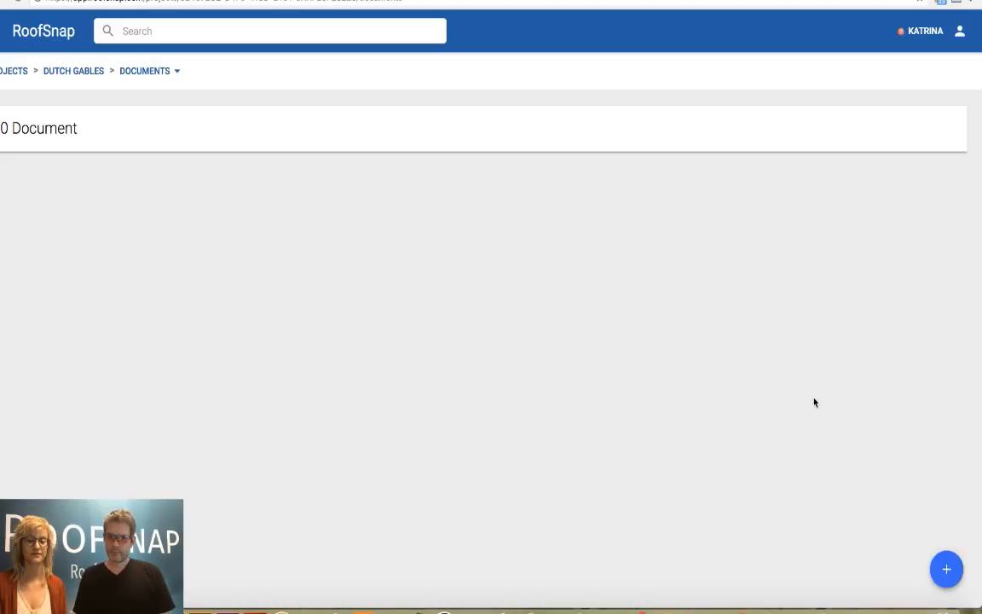
{"action": "left_click", "coordinate": [945, 570]}
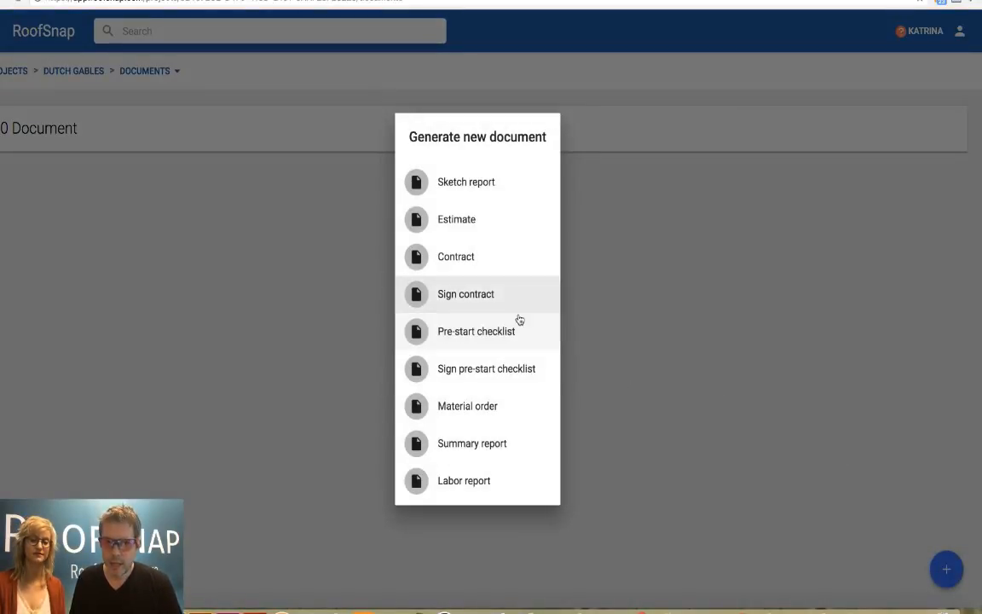
{"action": "left_click", "coordinate": [456, 445]}
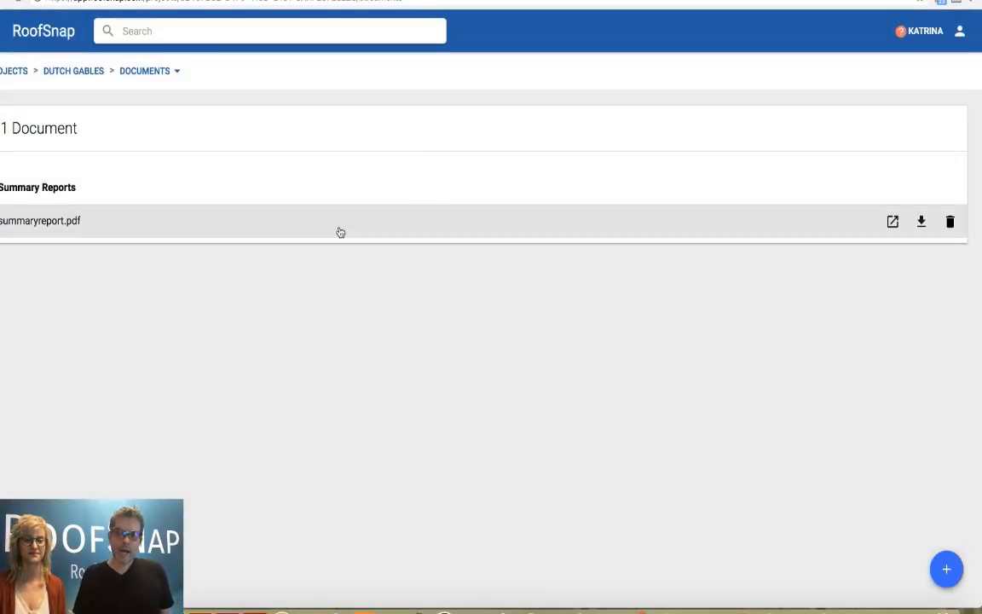
Step: Open summaryreport.pdf and review the contract price, overhead and net price amounts
{"action": "left_click", "coordinate": [273, 228]}
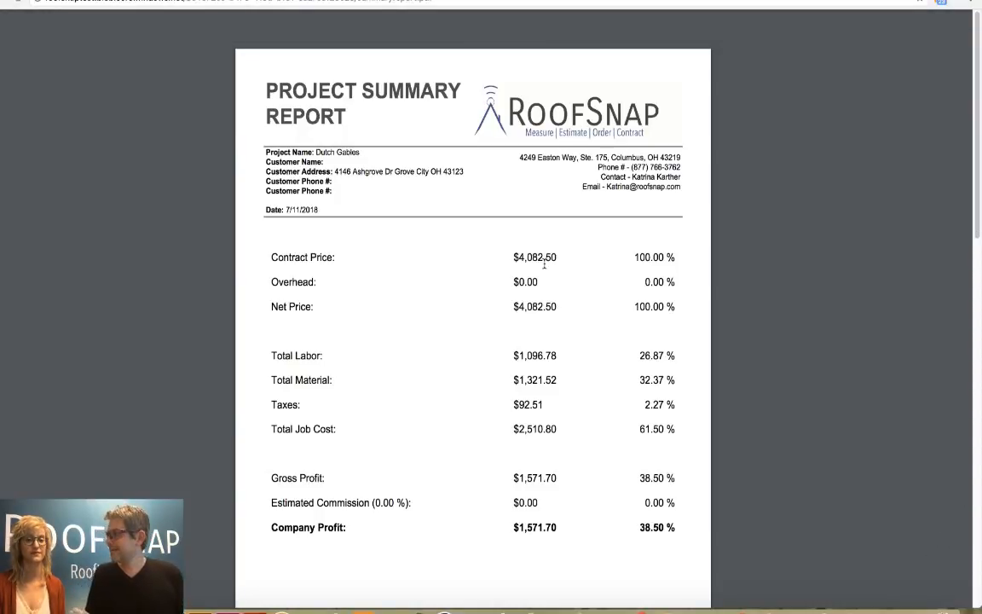
{"action": "scroll", "coordinate": [544, 265], "scroll_direction": "down", "scroll_amount": 1}
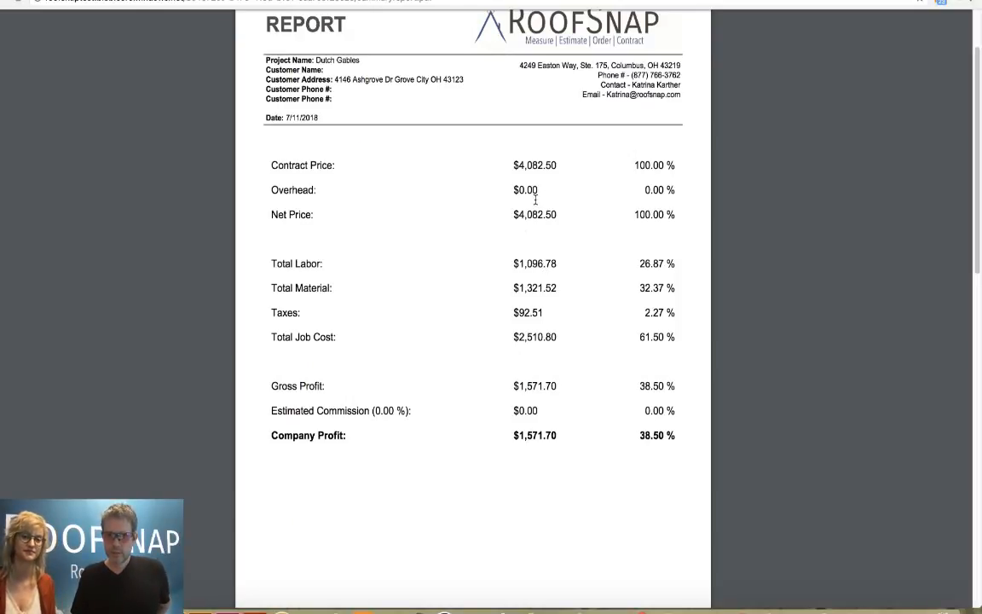
{"action": "left_click_drag", "start_coordinate": [538, 189], "coordinate": [511, 190]}
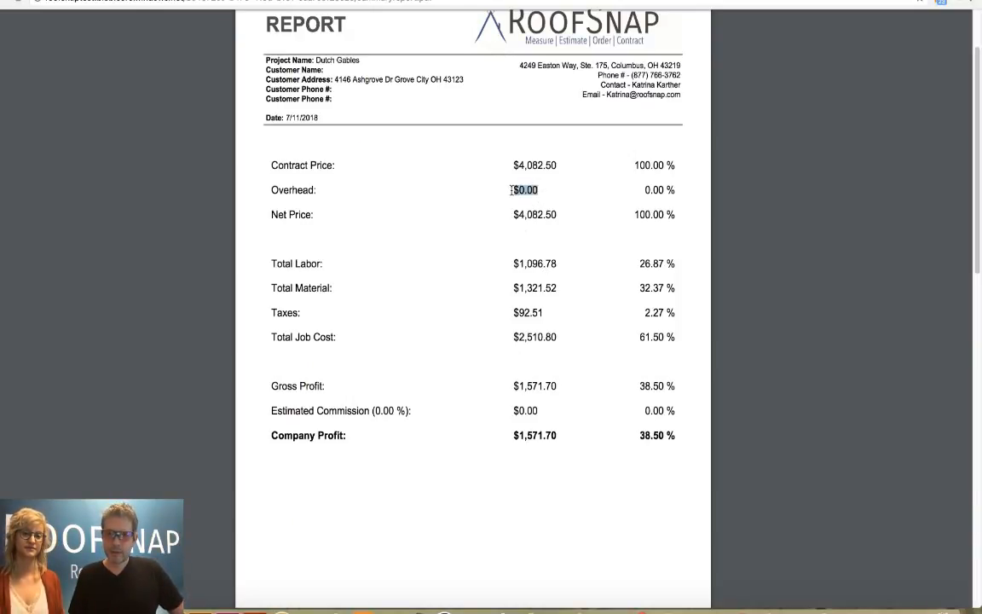
{"action": "left_click", "coordinate": [601, 195]}
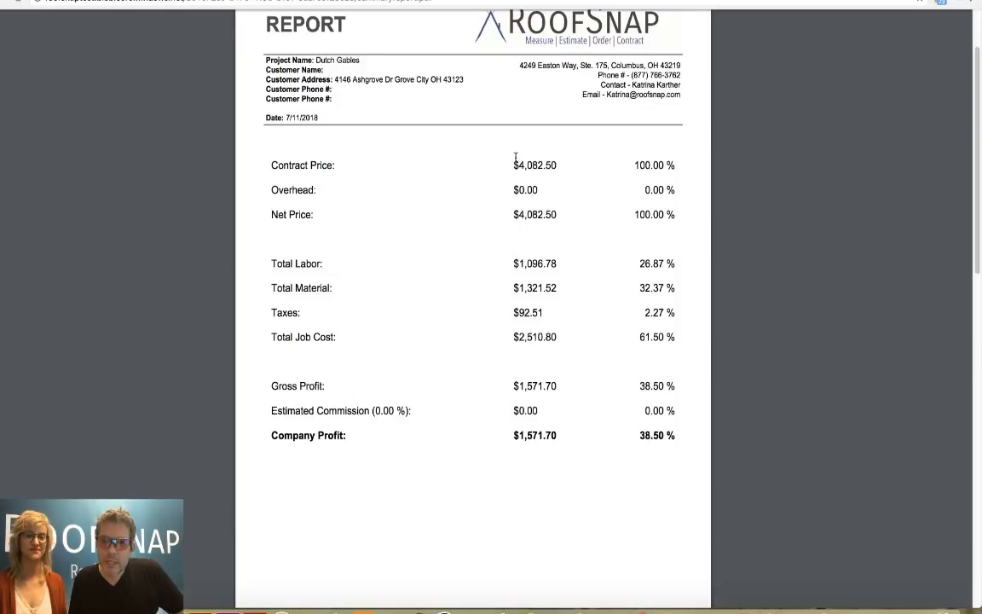
{"action": "left_click_drag", "start_coordinate": [513, 164], "coordinate": [555, 162]}
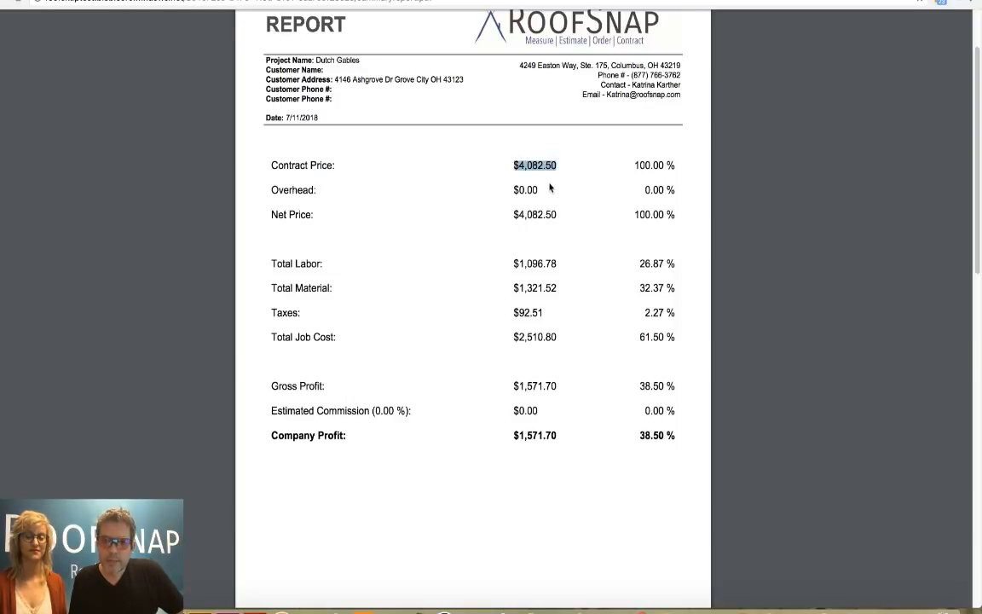
{"action": "left_click", "coordinate": [543, 189]}
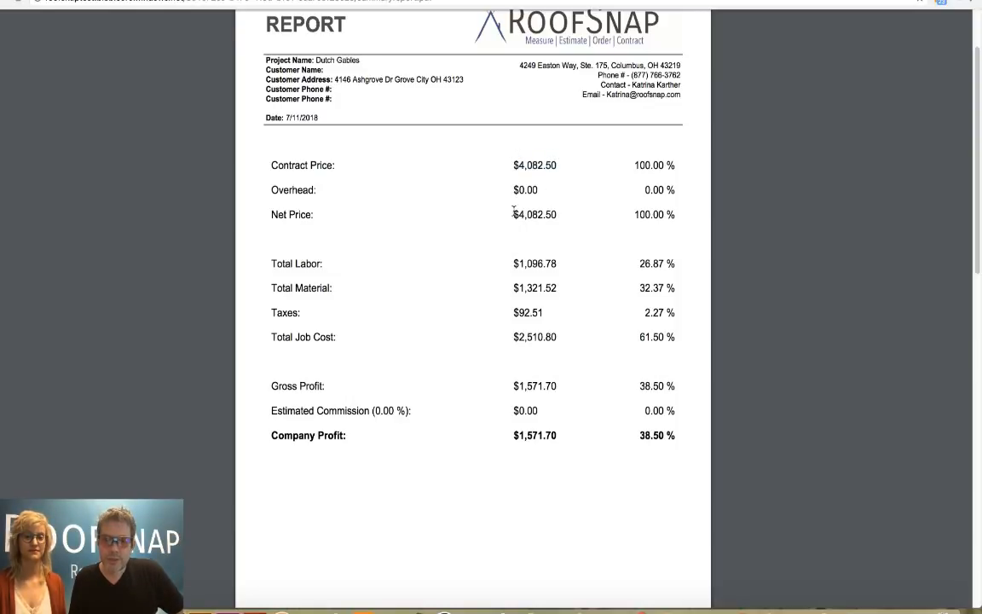
{"action": "left_click_drag", "start_coordinate": [514, 214], "coordinate": [559, 213]}
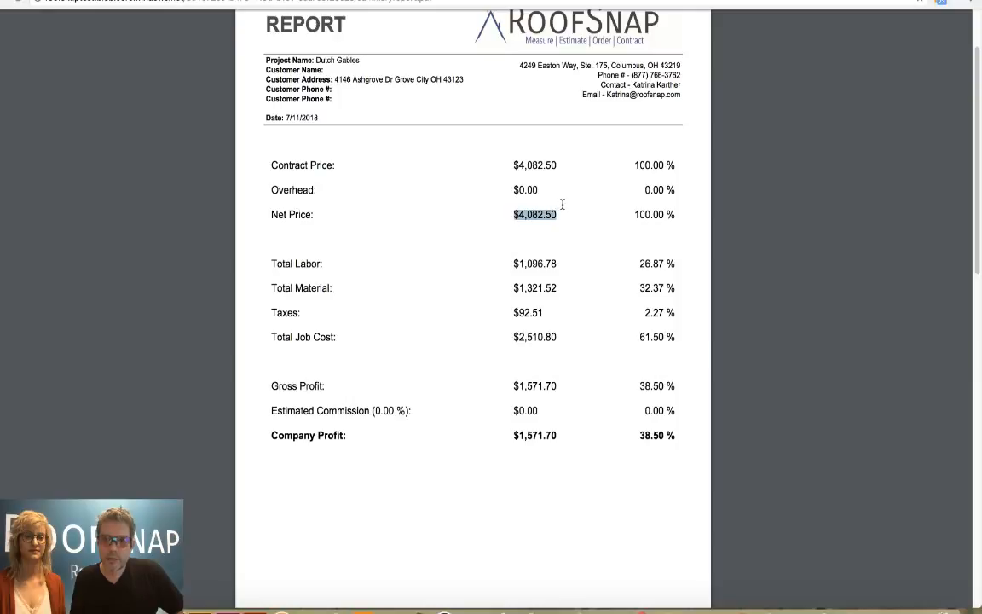
{"action": "left_click", "coordinate": [567, 270]}
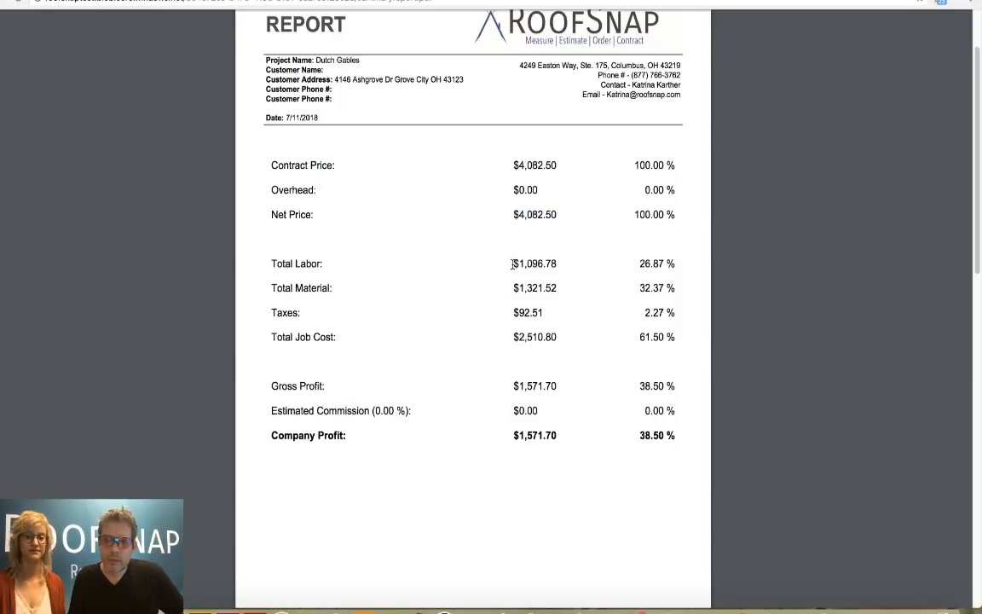
Step: Review the summary report's cost figures for total labor, total material, taxes and total job cost
{"action": "left_click_drag", "start_coordinate": [512, 265], "coordinate": [558, 263]}
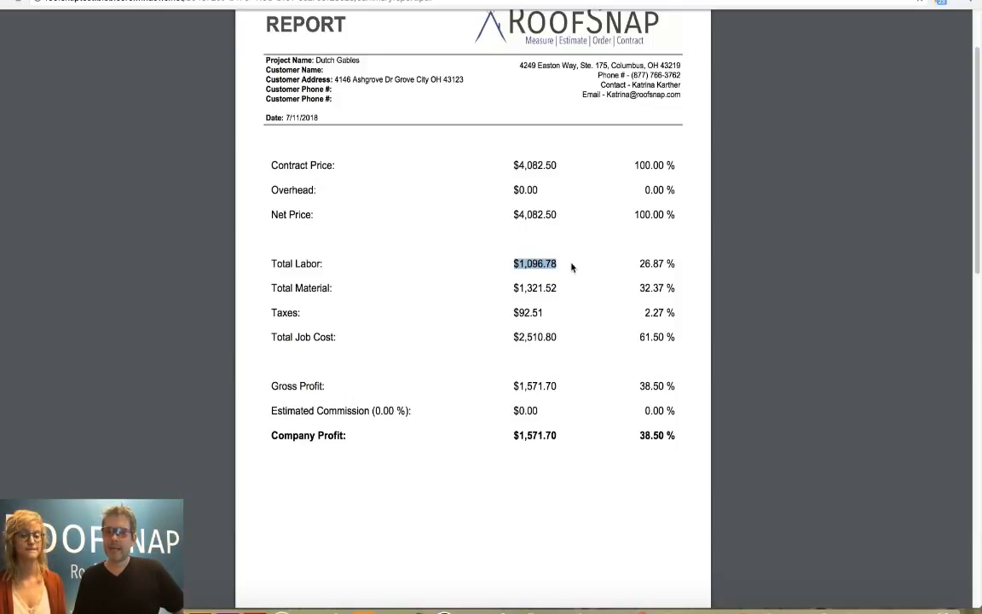
{"action": "left_click", "coordinate": [559, 263]}
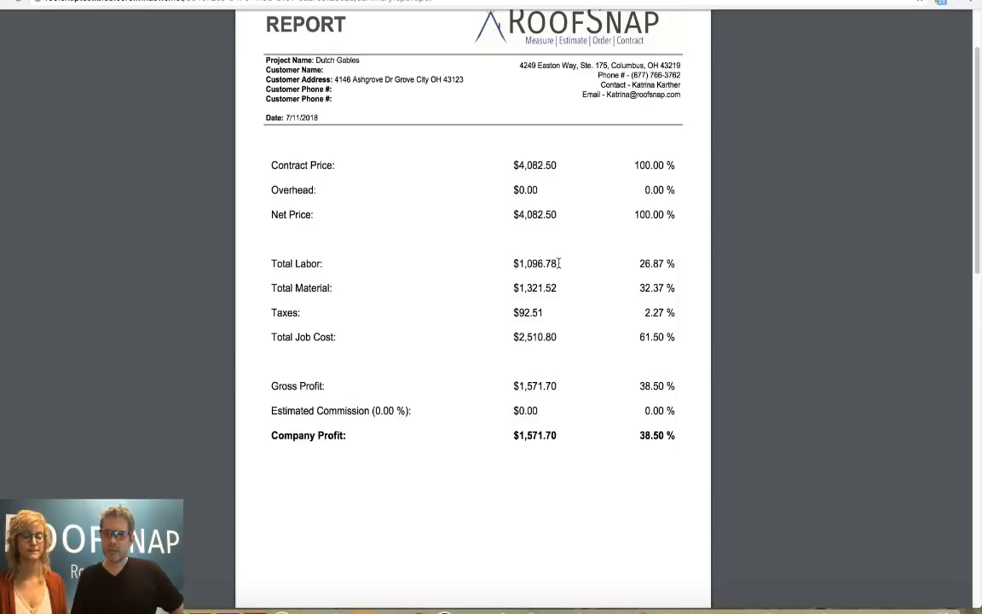
{"action": "left_click_drag", "start_coordinate": [561, 287], "coordinate": [515, 290]}
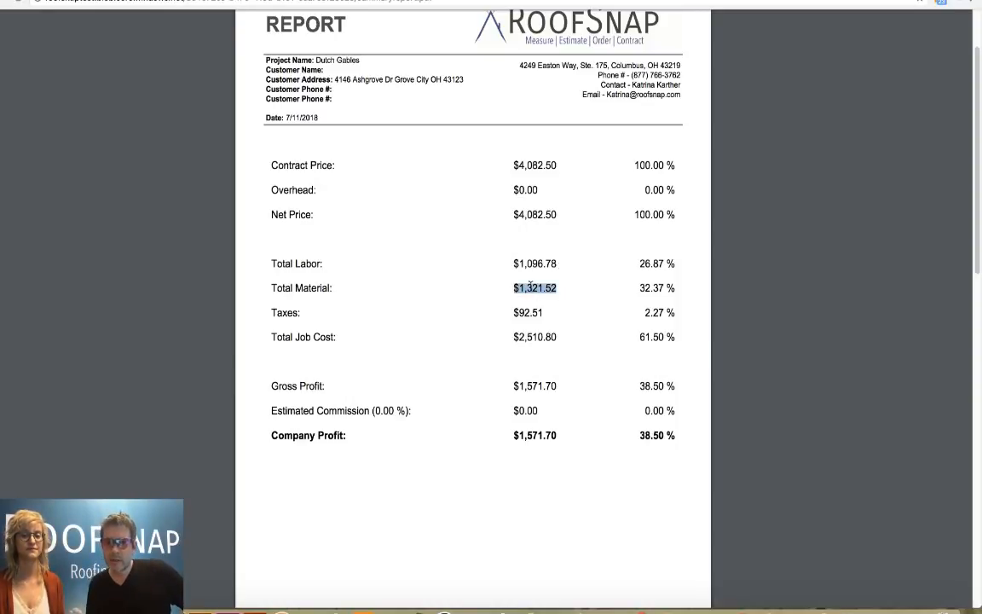
{"action": "left_click", "coordinate": [550, 313]}
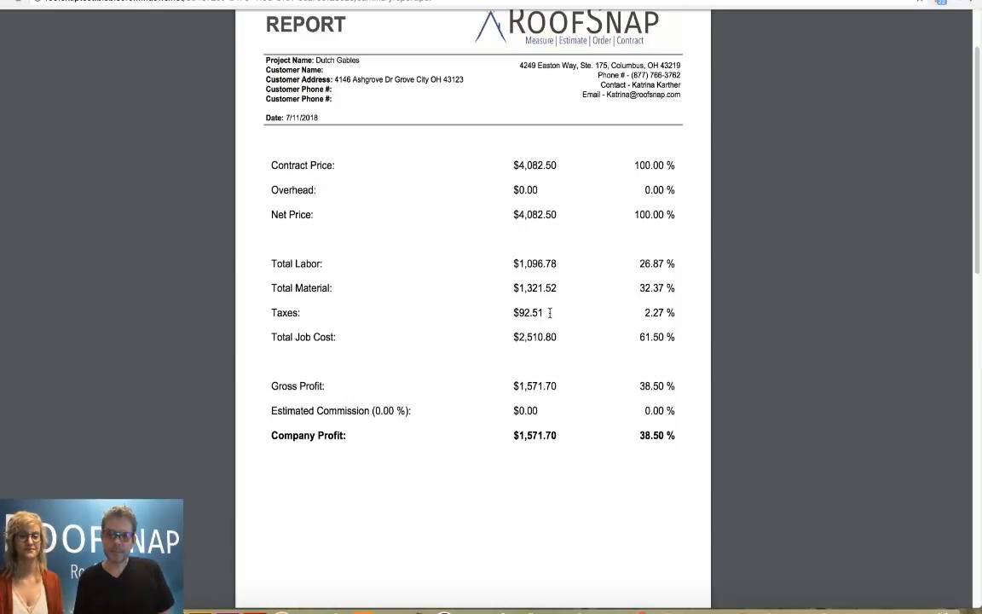
{"action": "left_click_drag", "start_coordinate": [559, 338], "coordinate": [513, 341]}
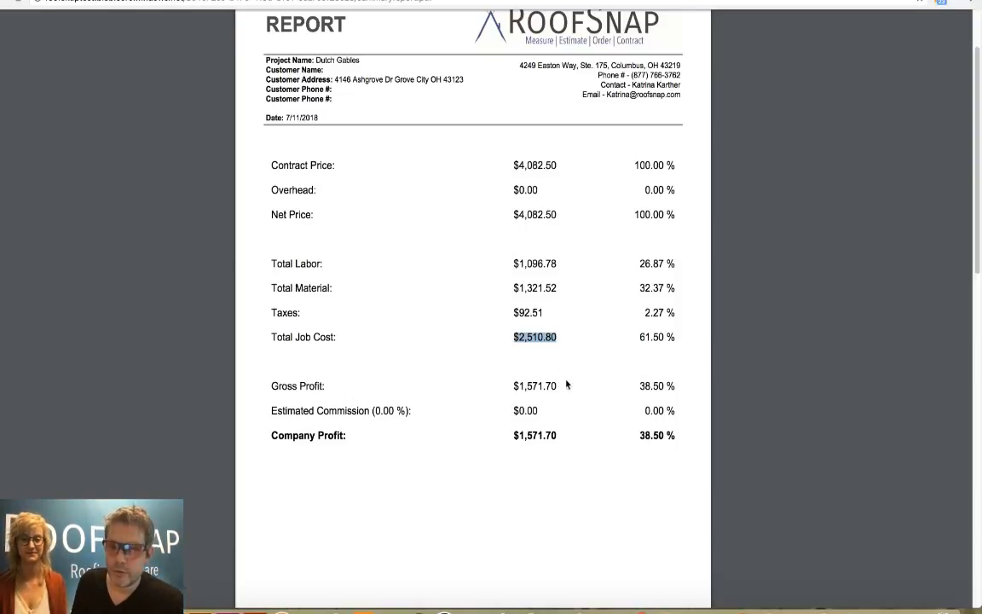
Step: Examine the gross profit amount and percentage together with the estimated commission in the summary report
{"action": "left_click_drag", "start_coordinate": [563, 385], "coordinate": [511, 391]}
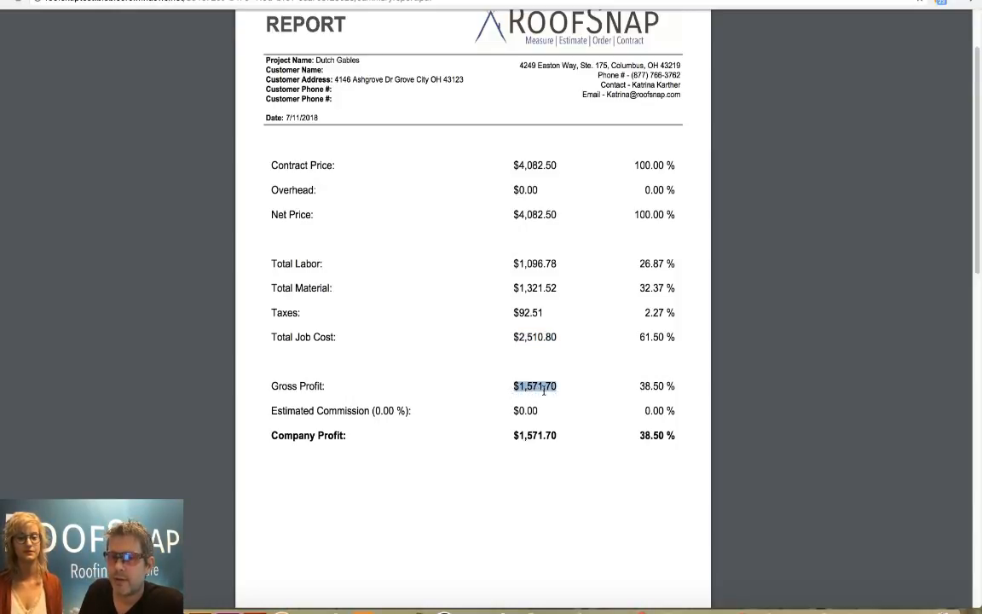
{"action": "left_click_drag", "start_coordinate": [639, 387], "coordinate": [666, 386]}
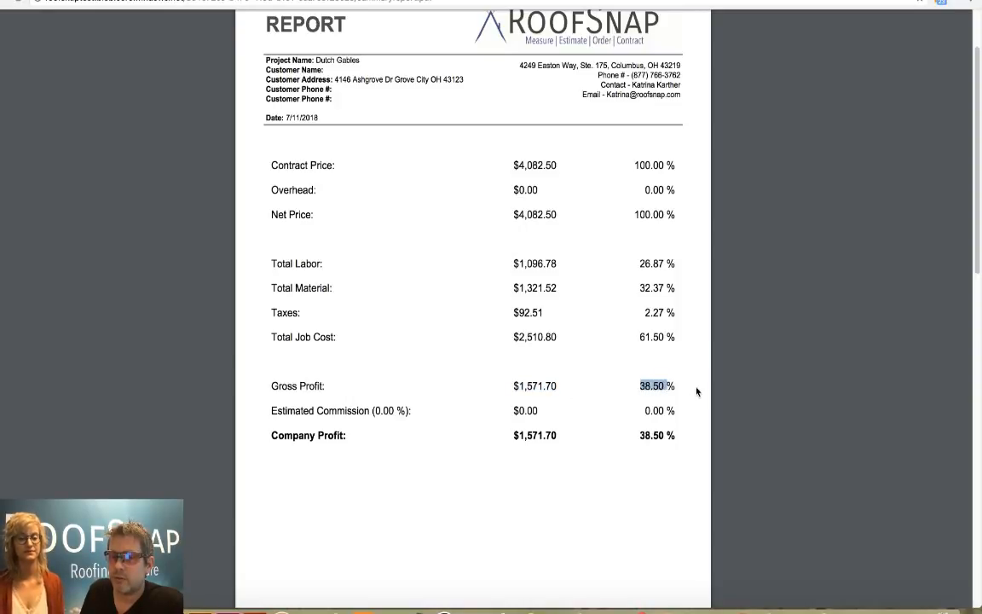
{"action": "left_click", "coordinate": [689, 388]}
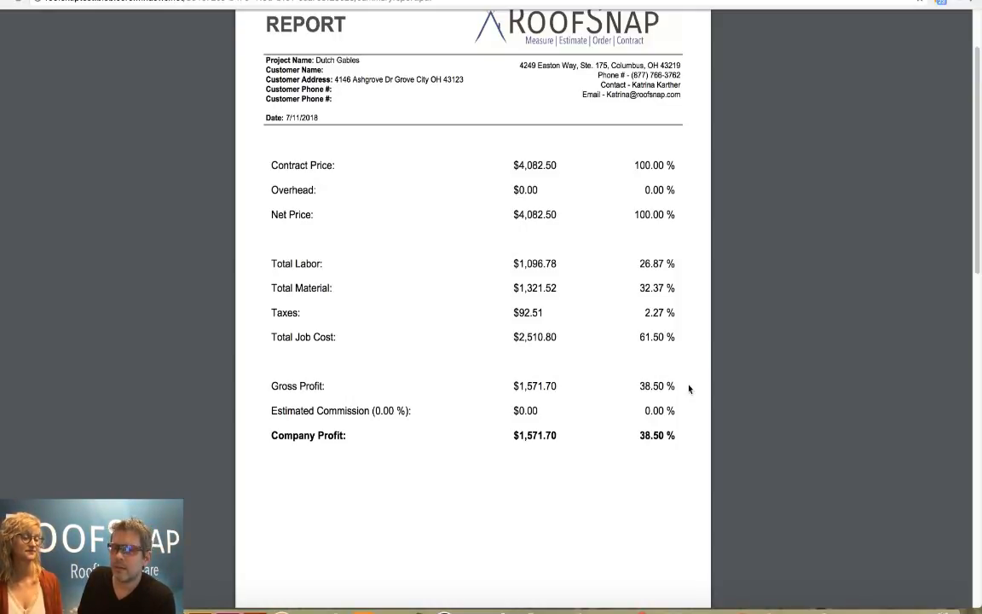
{"action": "left_click_drag", "start_coordinate": [670, 386], "coordinate": [640, 388]}
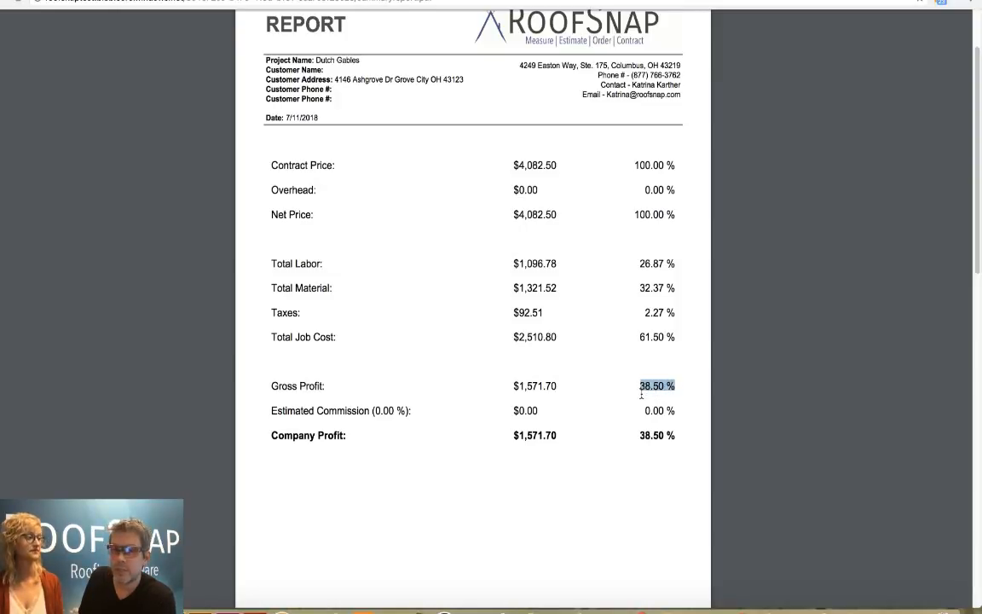
{"action": "left_click", "coordinate": [678, 390]}
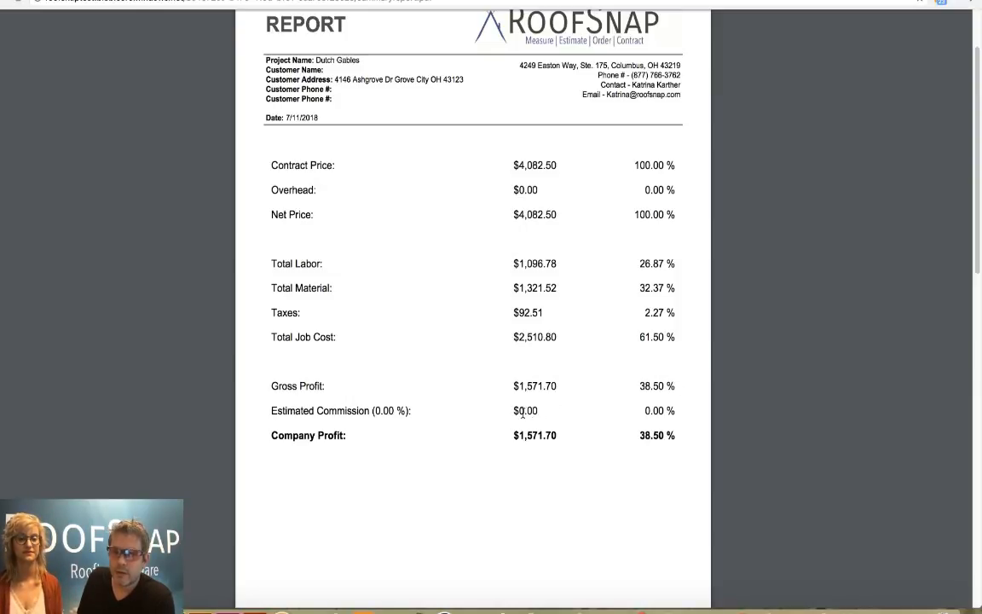
{"action": "left_click_drag", "start_coordinate": [541, 412], "coordinate": [515, 413]}
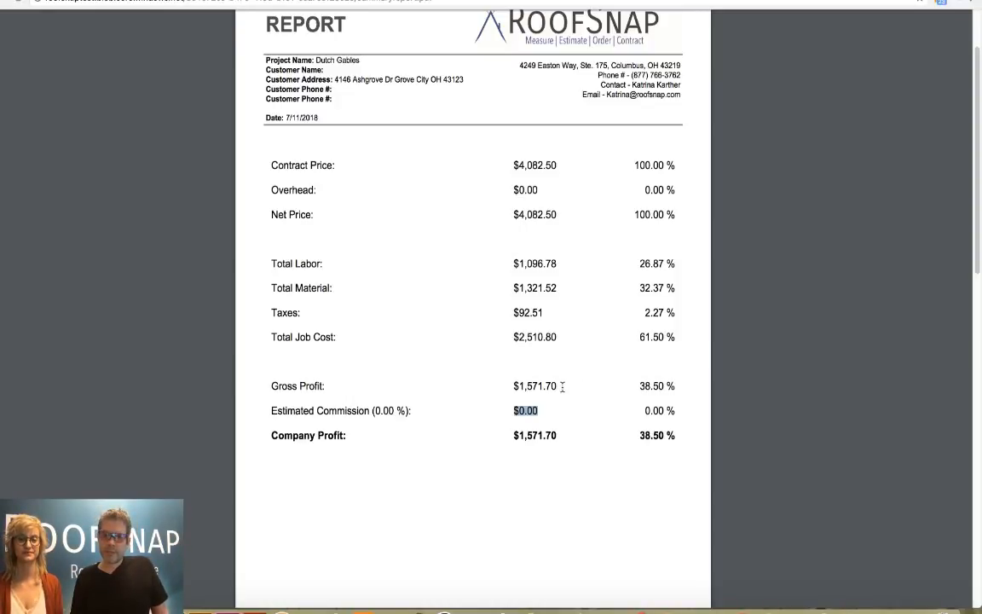
{"action": "left_click", "coordinate": [544, 388]}
{"action": "double_click", "coordinate": [544, 388]}
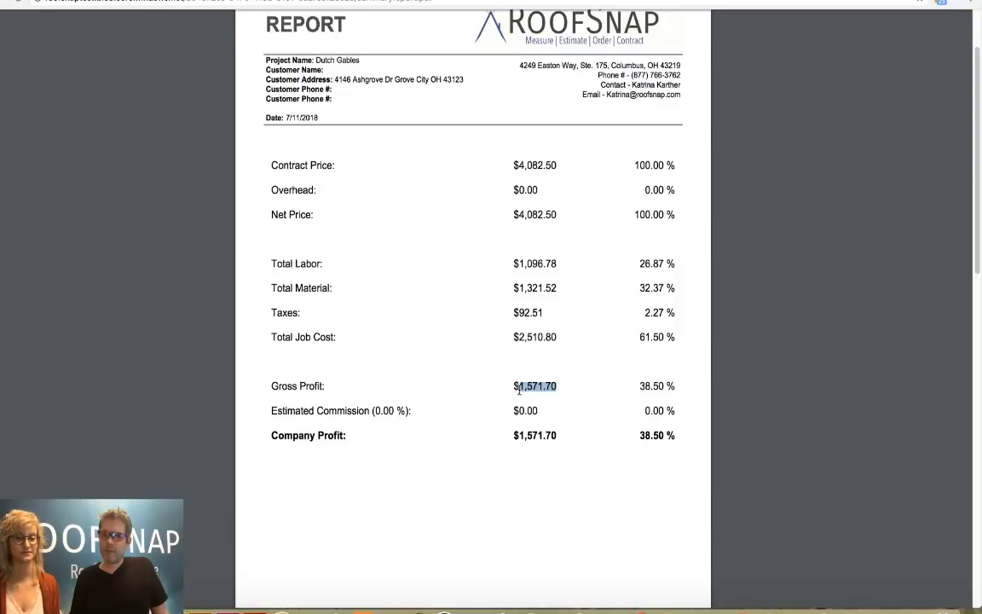
{"action": "left_click", "coordinate": [547, 410]}
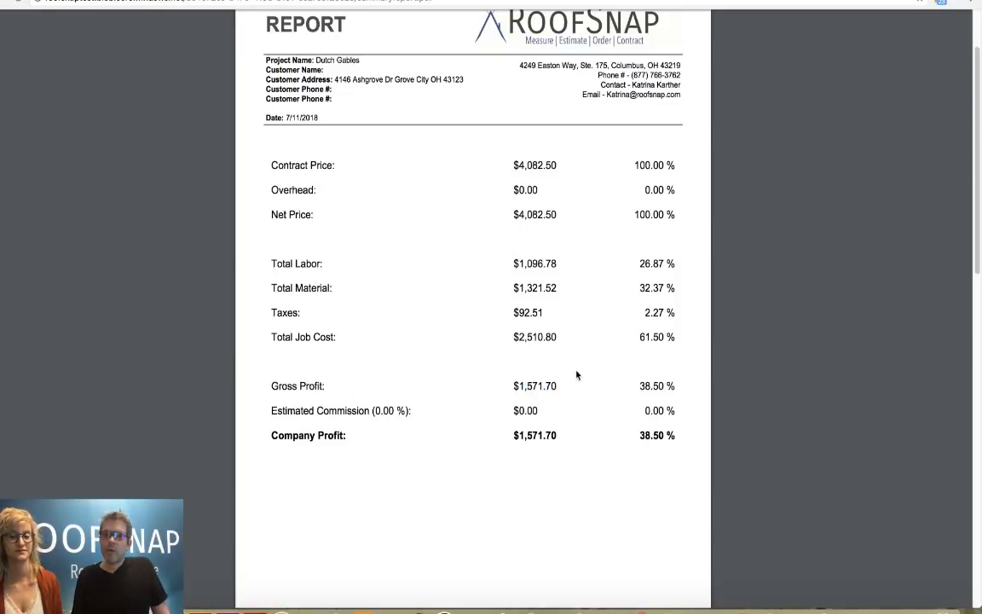
Step: Compare the report's contract price with the company profit amount and percentage
{"action": "left_click_drag", "start_coordinate": [561, 162], "coordinate": [513, 167]}
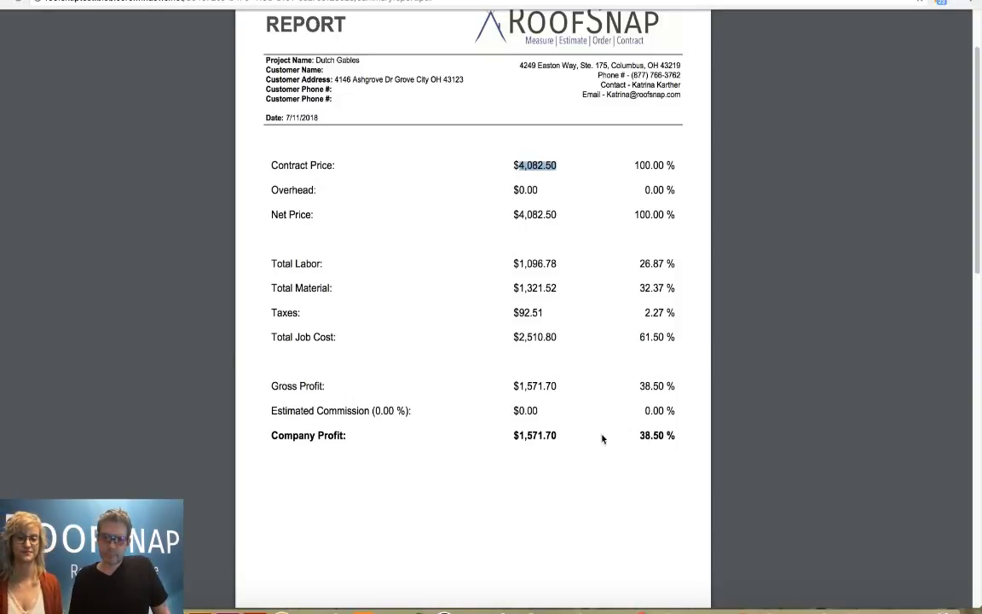
{"action": "left_click", "coordinate": [575, 440]}
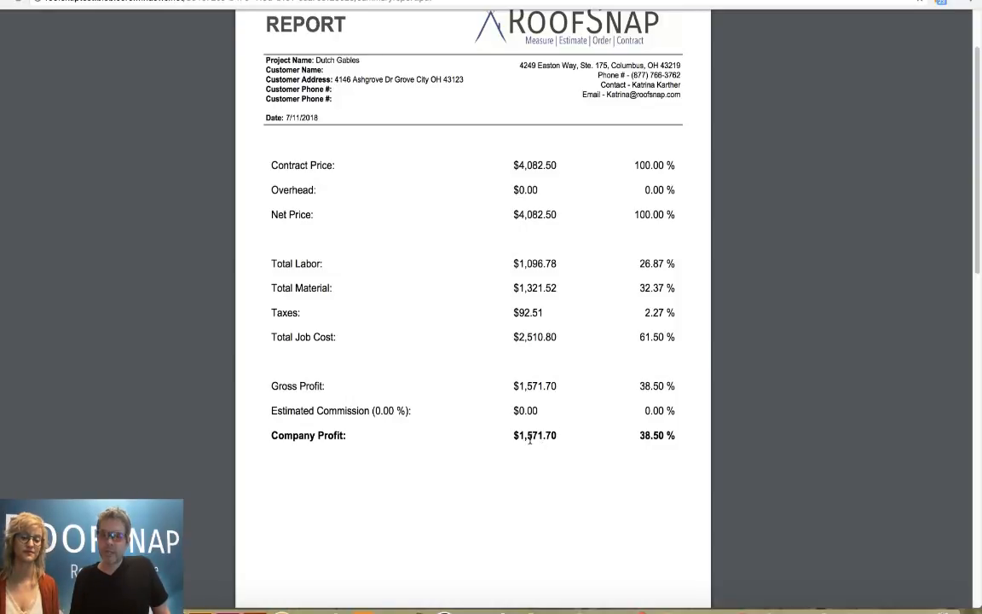
{"action": "left_click_drag", "start_coordinate": [638, 436], "coordinate": [674, 435]}
{"action": "left_click", "coordinate": [650, 481]}
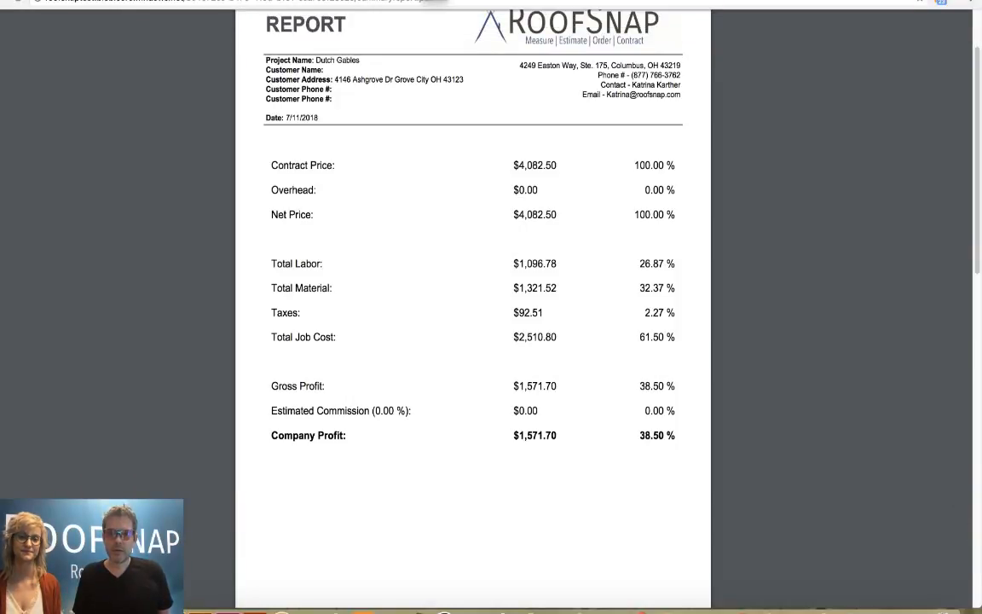
Step: Return to the Dutch Gables project's documents and generate a Material order
{"action": "left_click", "coordinate": [431, 1]}
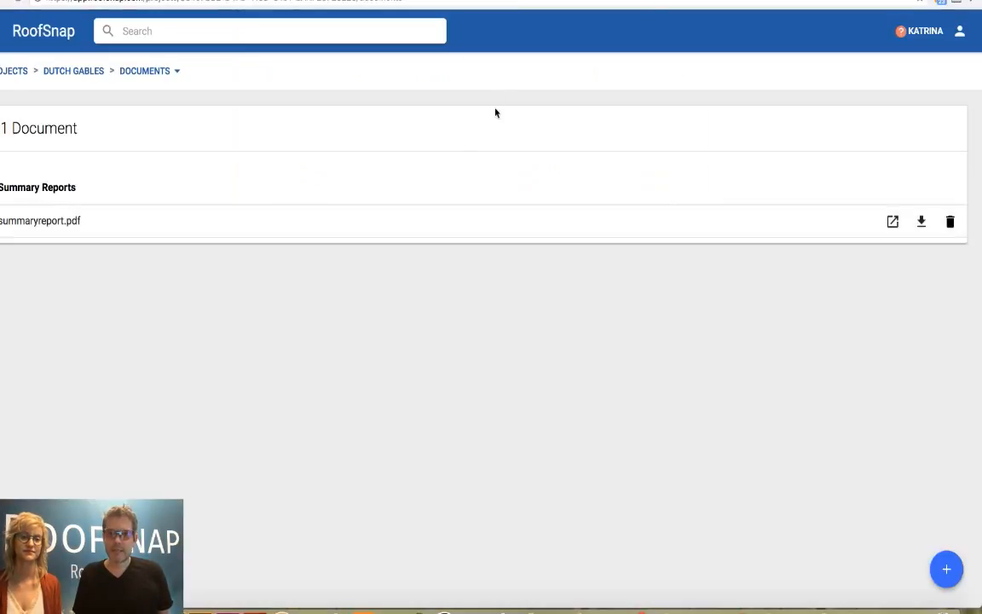
{"action": "left_click", "coordinate": [945, 570]}
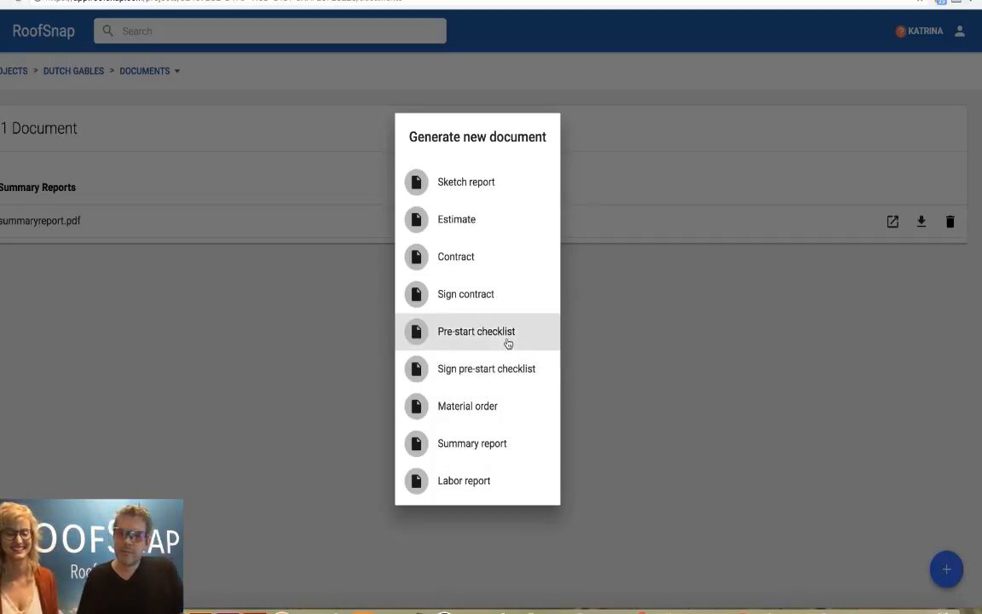
{"action": "left_click", "coordinate": [474, 404]}
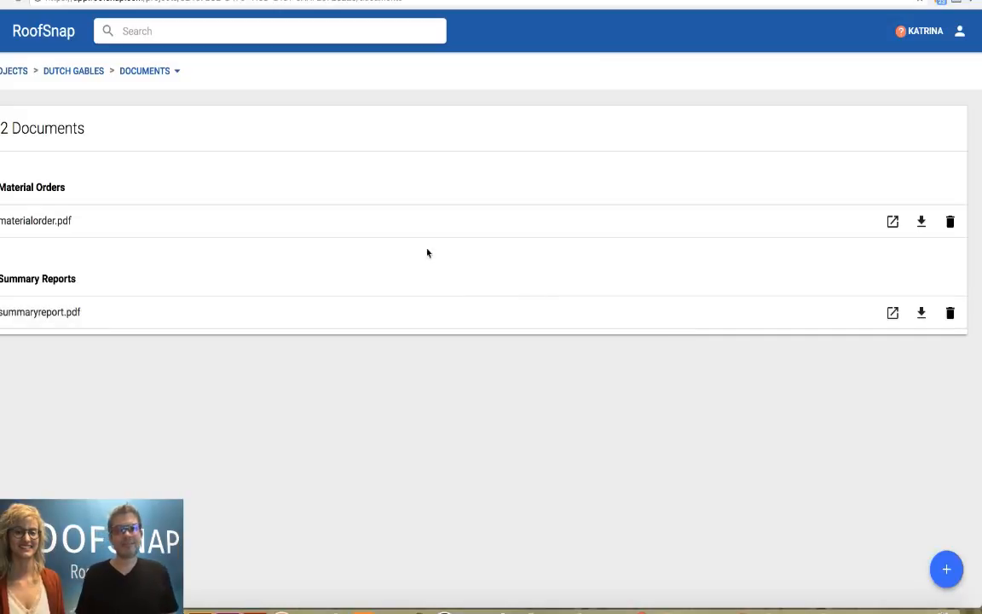
Step: Open materialorder.pdf and check the measurements and quantities for the Landmark shingles, Cedar Crest ridge and SwiftStart starter
{"action": "left_click", "coordinate": [44, 224]}
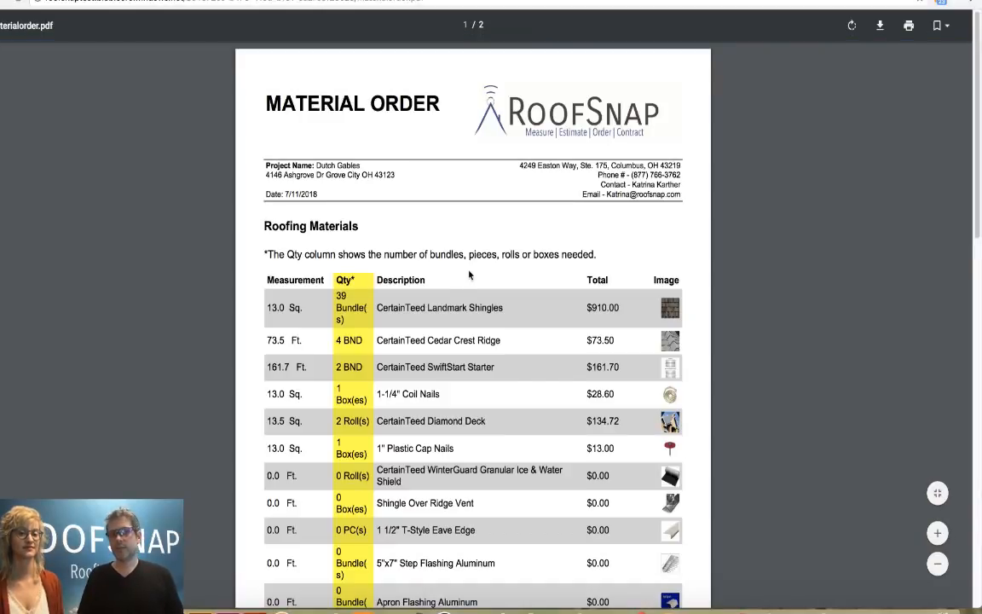
{"action": "scroll", "coordinate": [445, 264], "scroll_direction": "down", "scroll_amount": 2}
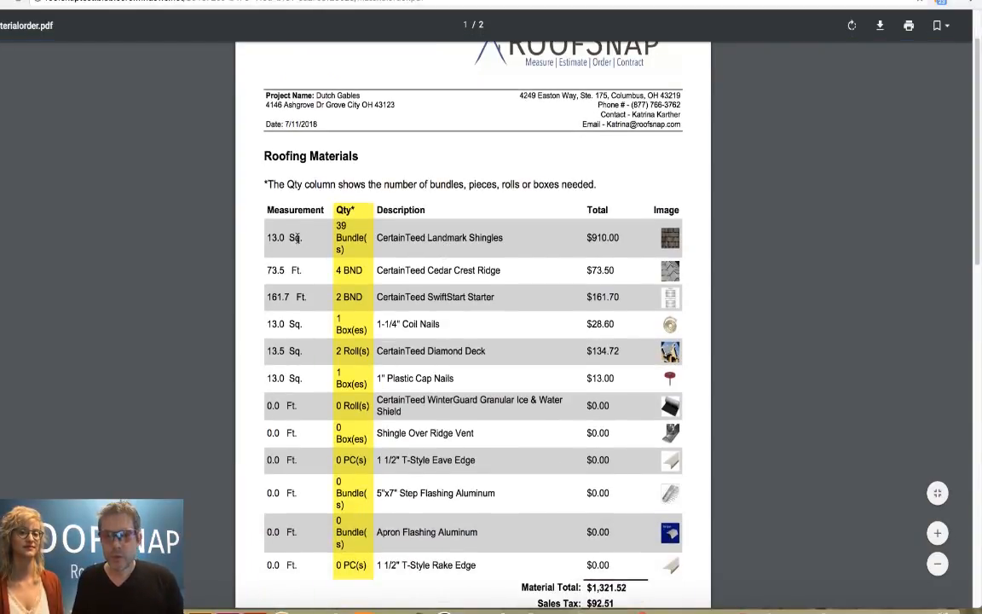
{"action": "left_click_drag", "start_coordinate": [268, 240], "coordinate": [299, 240]}
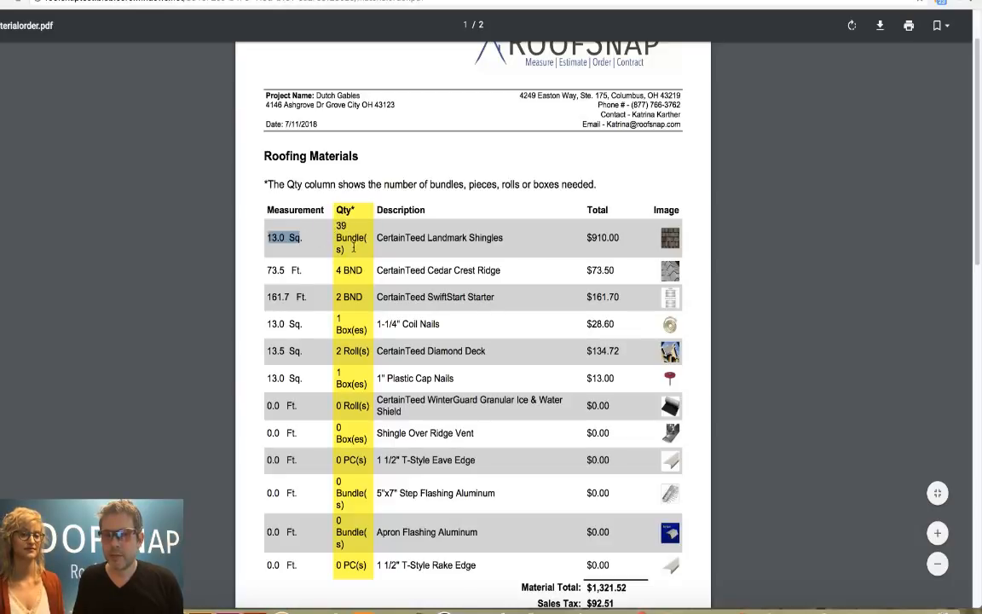
{"action": "scroll", "coordinate": [431, 243], "scroll_direction": "down", "scroll_amount": 1}
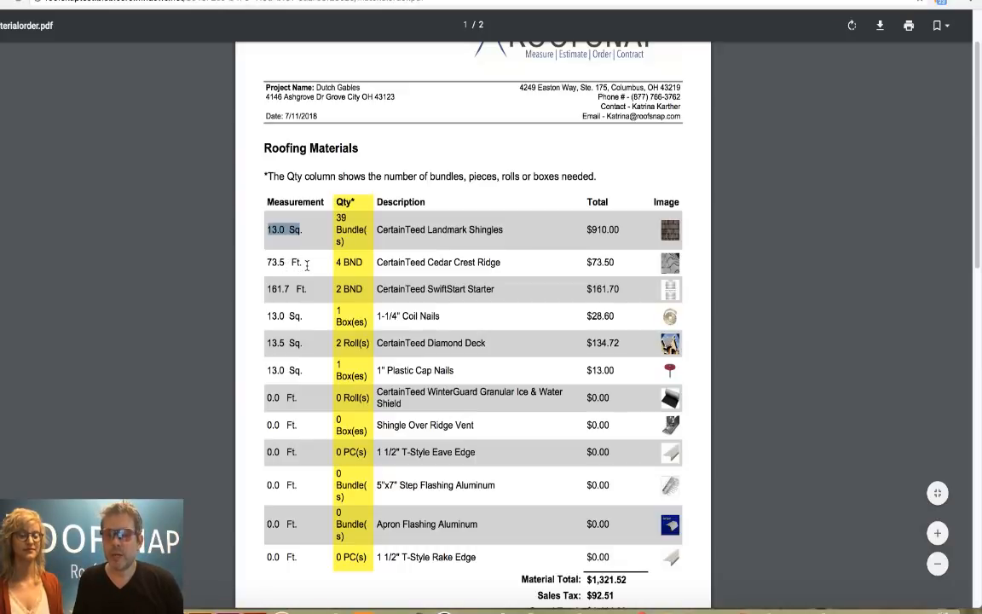
{"action": "left_click_drag", "start_coordinate": [337, 263], "coordinate": [359, 263]}
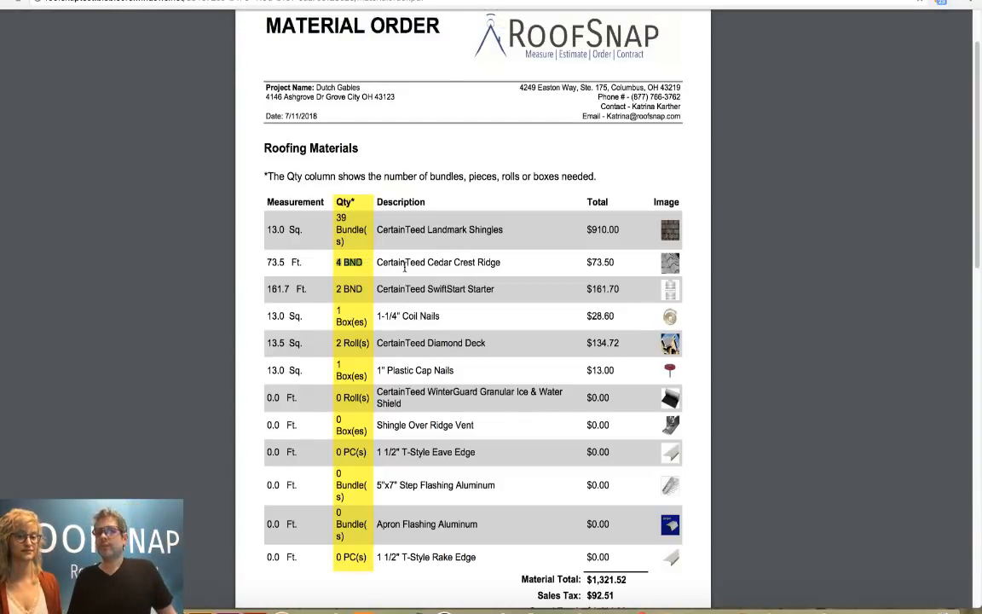
{"action": "left_click", "coordinate": [336, 267]}
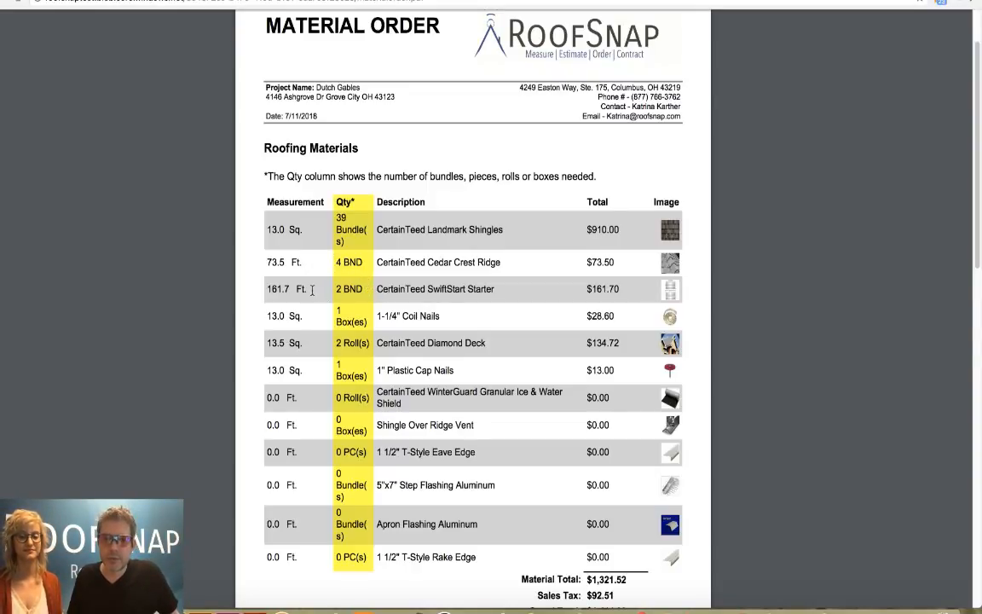
{"action": "left_click_drag", "start_coordinate": [311, 290], "coordinate": [266, 290]}
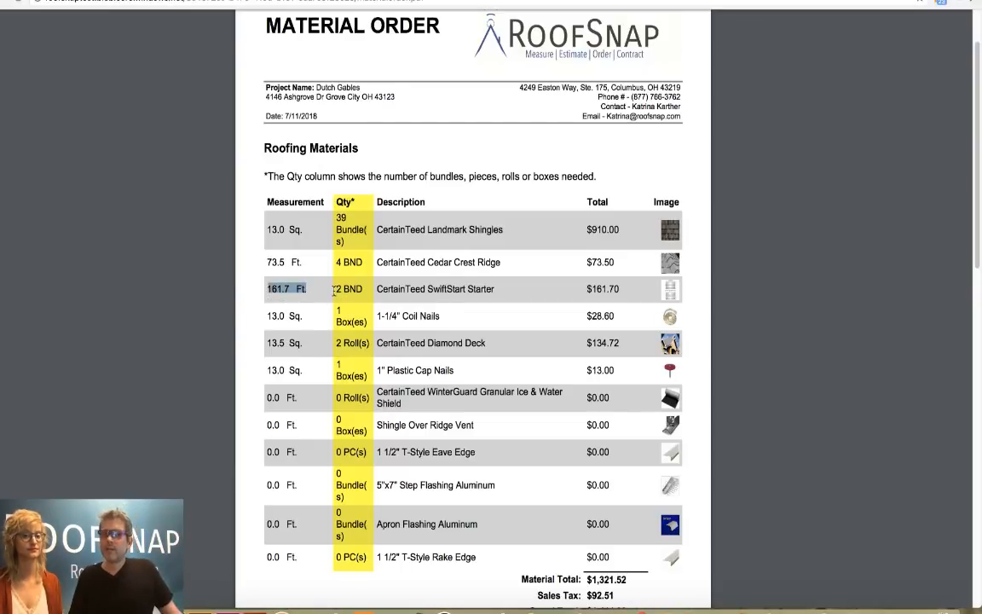
{"action": "left_click_drag", "start_coordinate": [335, 290], "coordinate": [360, 290]}
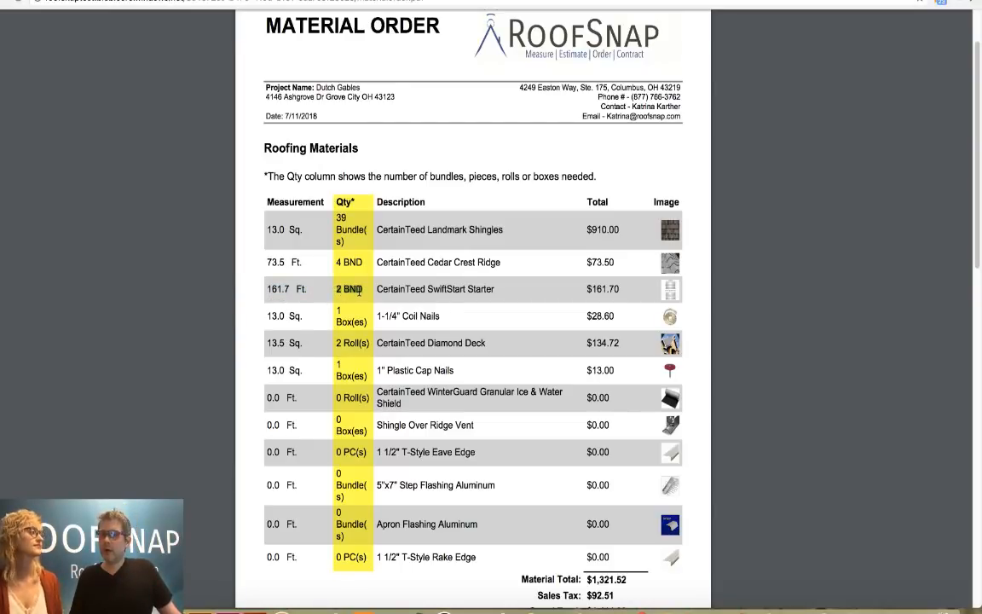
Step: Review the material order's price column, from the Landmark shingles total down to the material total, sales tax and grand total
{"action": "scroll", "coordinate": [449, 290], "scroll_direction": "down", "scroll_amount": 1}
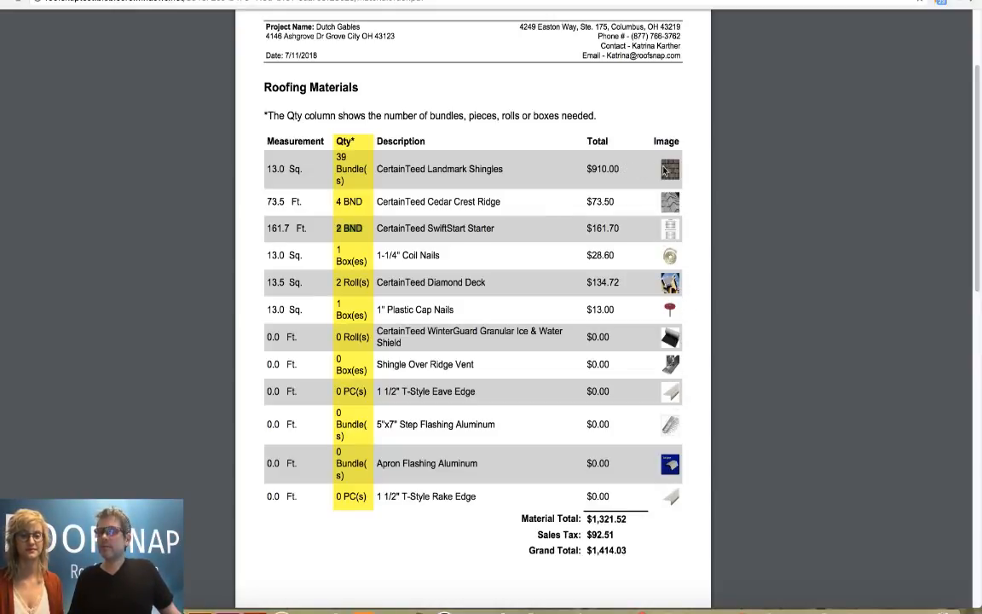
{"action": "left_click_drag", "start_coordinate": [680, 142], "coordinate": [588, 145]}
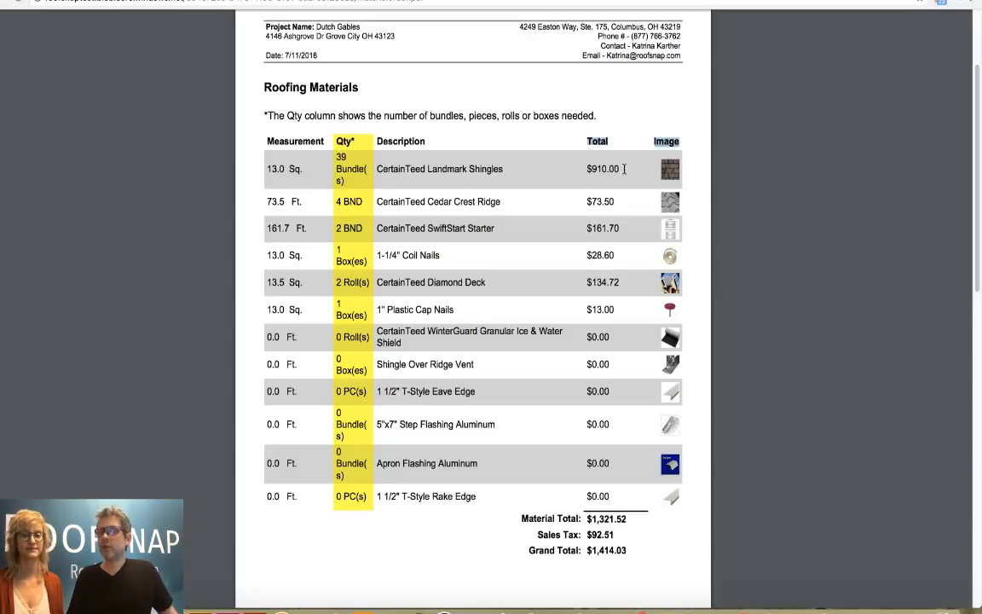
{"action": "left_click_drag", "start_coordinate": [624, 169], "coordinate": [589, 173]}
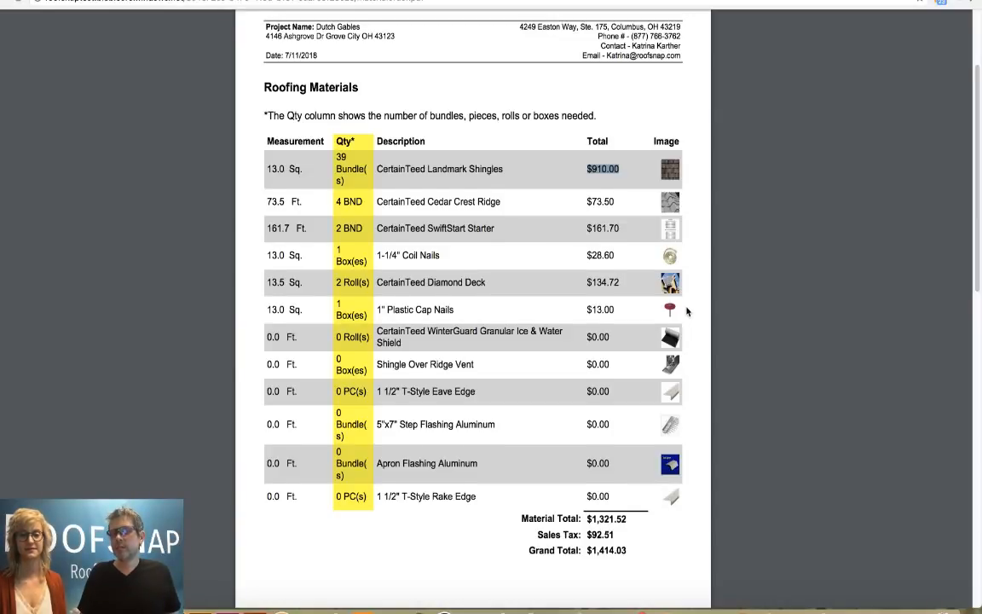
{"action": "scroll", "coordinate": [684, 312], "scroll_direction": "down", "scroll_amount": 3}
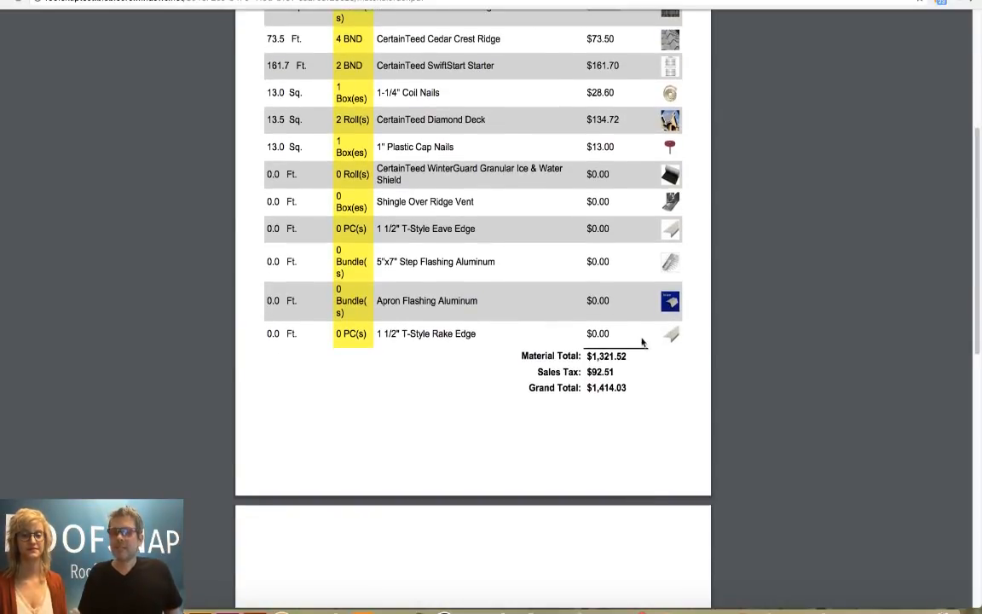
{"action": "mouse_move", "coordinate": [629, 357]}
{"action": "left_mouse_down"}
{"action": "mouse_move", "coordinate": [586, 362]}
{"action": "mouse_move", "coordinate": [586, 373]}
{"action": "mouse_move", "coordinate": [612, 365]}
{"action": "left_mouse_up"}
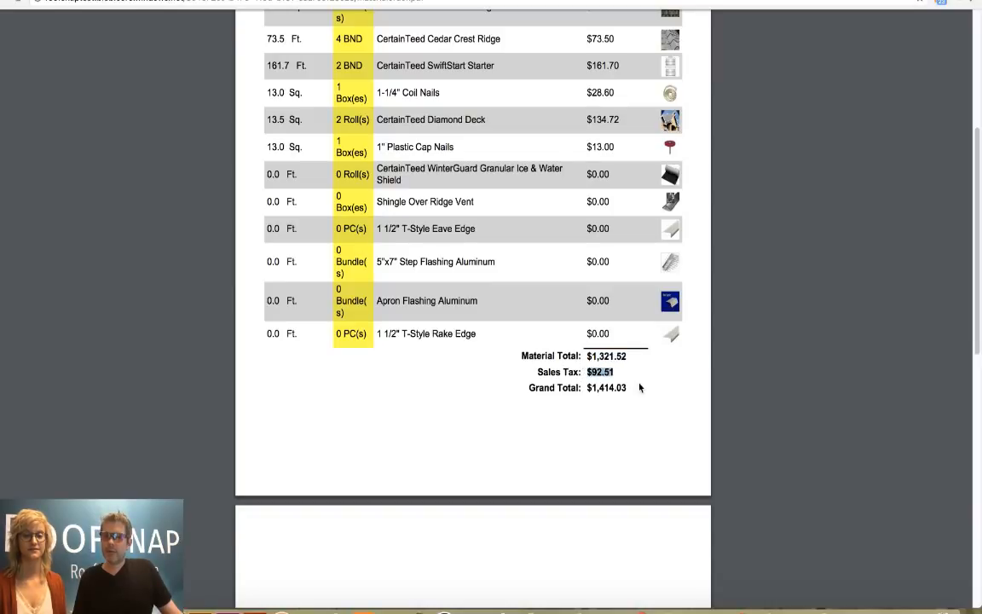
{"action": "left_click", "coordinate": [642, 390]}
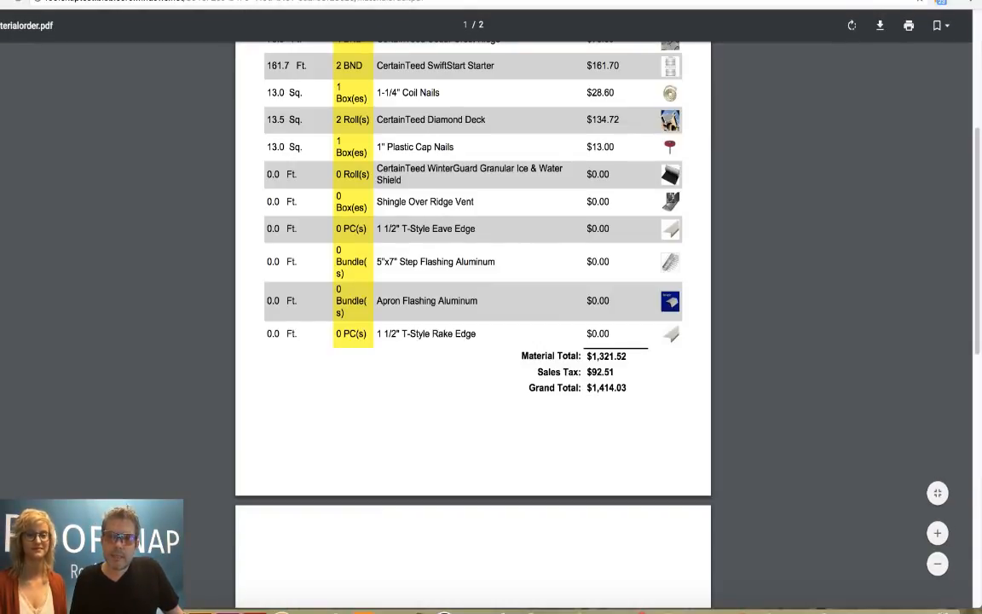
Step: Return to the Dutch Gables project's documents and generate a Labor report
{"action": "left_click", "coordinate": [530, 0]}
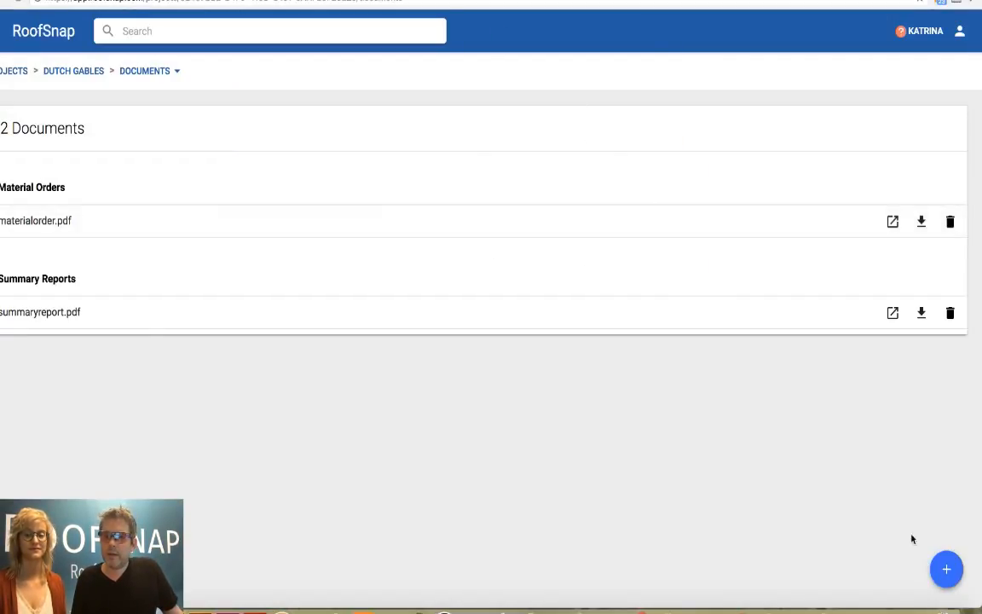
{"action": "left_click", "coordinate": [943, 568]}
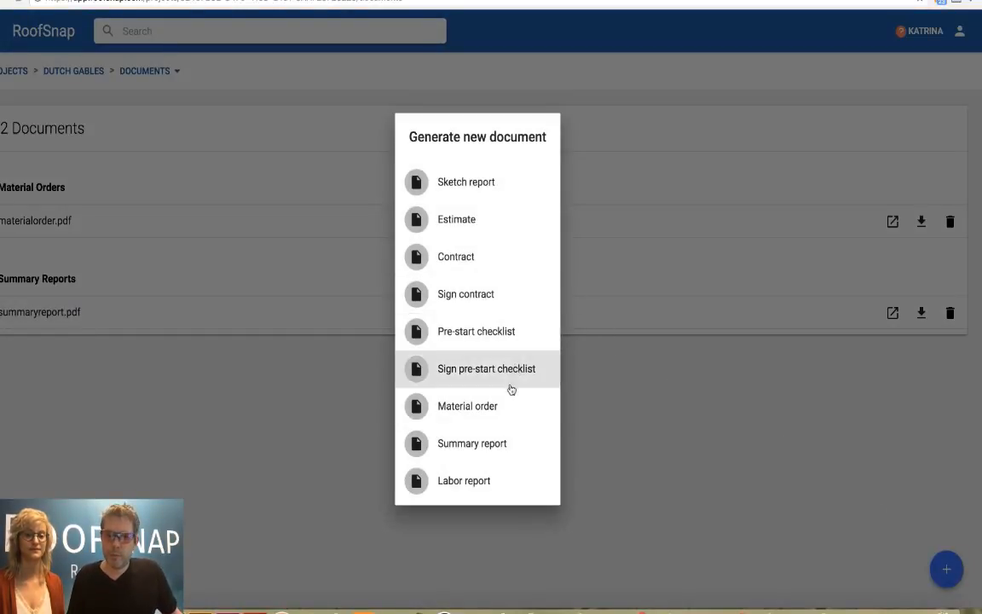
{"action": "left_click", "coordinate": [474, 481]}
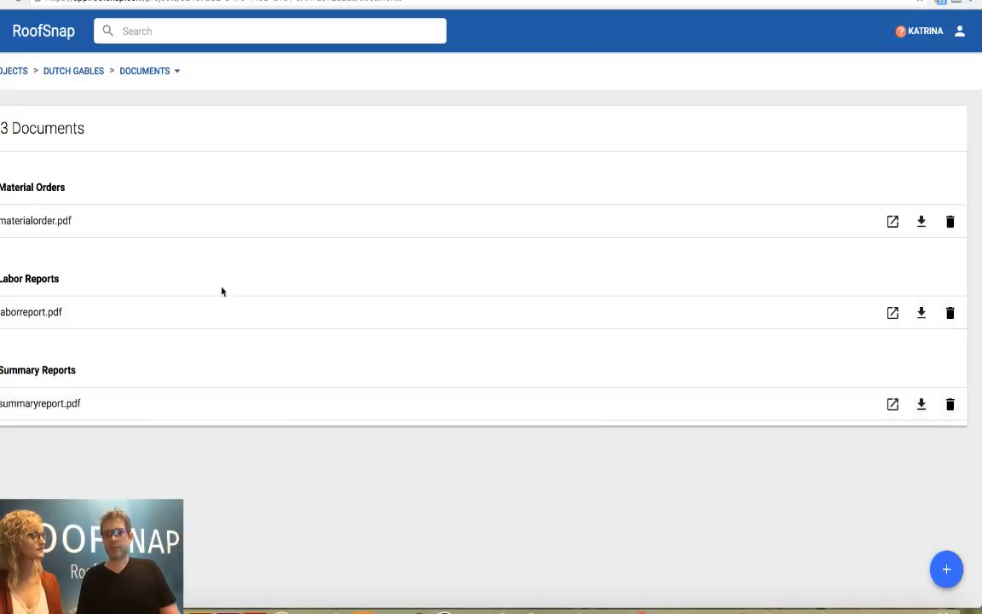
Step: Open laborreport.pdf, enlarge the All Project Labor table and check the total labor cost
{"action": "left_click", "coordinate": [117, 319]}
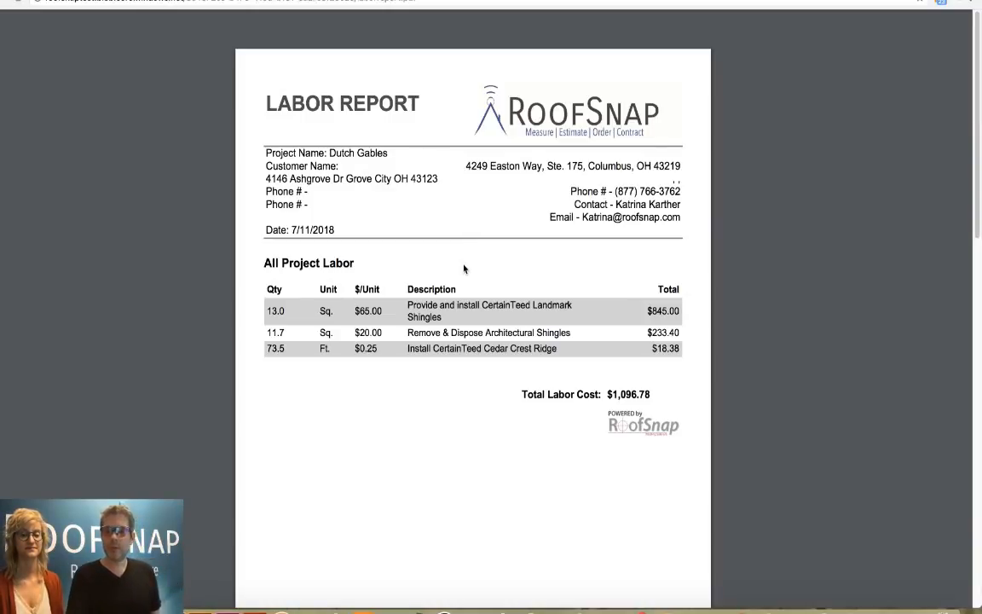
{"action": "scroll", "coordinate": [463, 269], "scroll_direction": "up", "scroll_amount": 5, "text": "ctrl"}
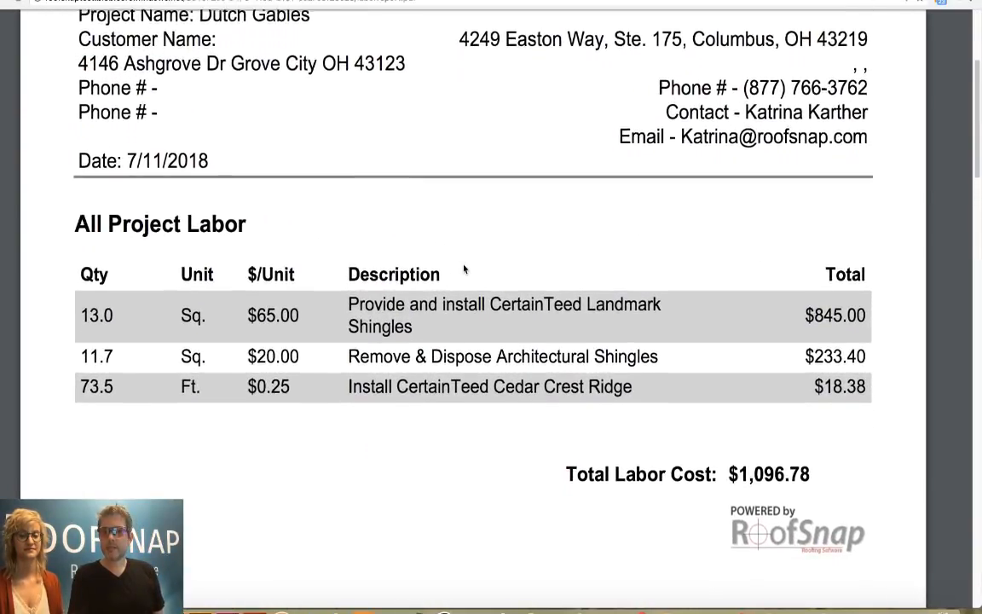
{"action": "scroll", "coordinate": [464, 270], "scroll_direction": "down", "scroll_amount": 1}
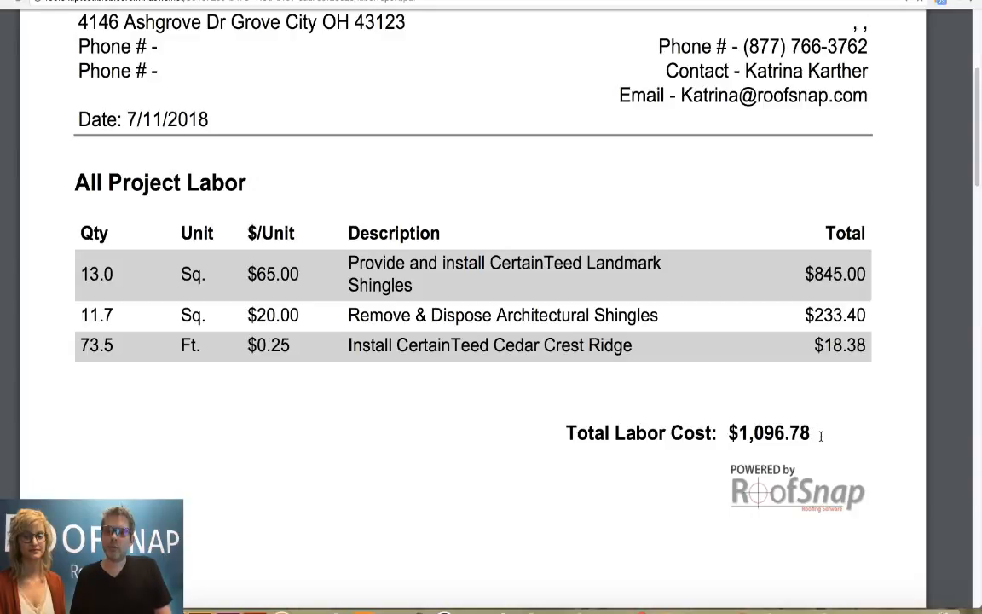
{"action": "left_click_drag", "start_coordinate": [820, 433], "coordinate": [727, 433]}
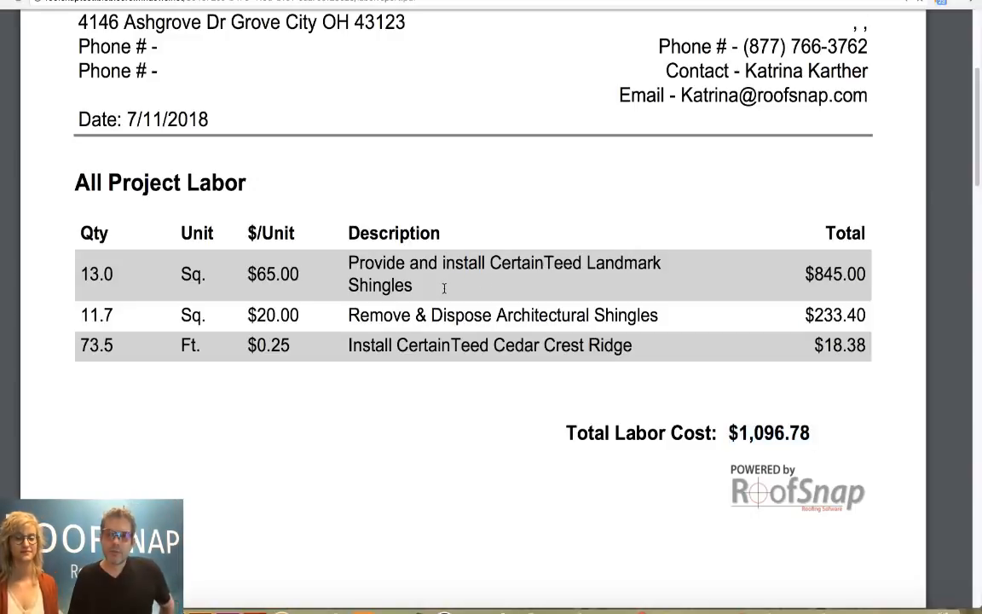
Step: Check the Landmark shingle labor item, the unit rates for shingle removal and Cedar Crest ridge installation, and the resulting total labor cost
{"action": "left_click_drag", "start_coordinate": [433, 299], "coordinate": [356, 260]}
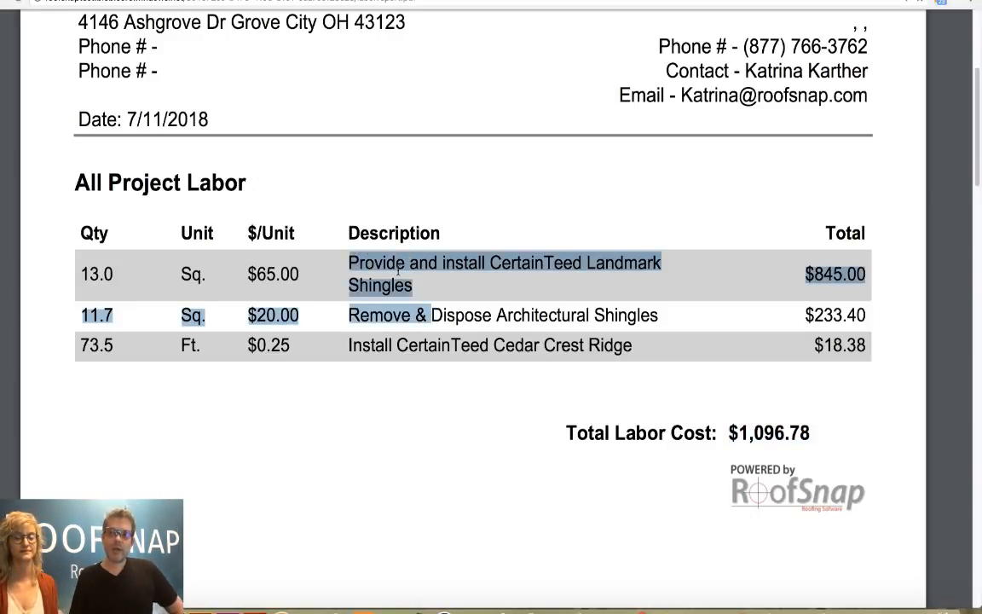
{"action": "left_click", "coordinate": [427, 289]}
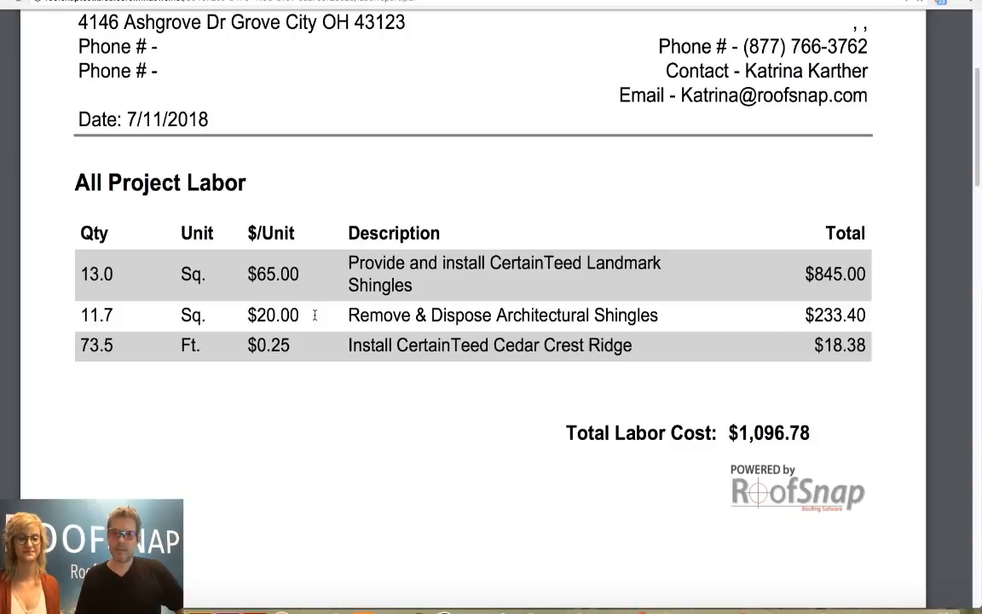
{"action": "left_click_drag", "start_coordinate": [299, 315], "coordinate": [247, 315]}
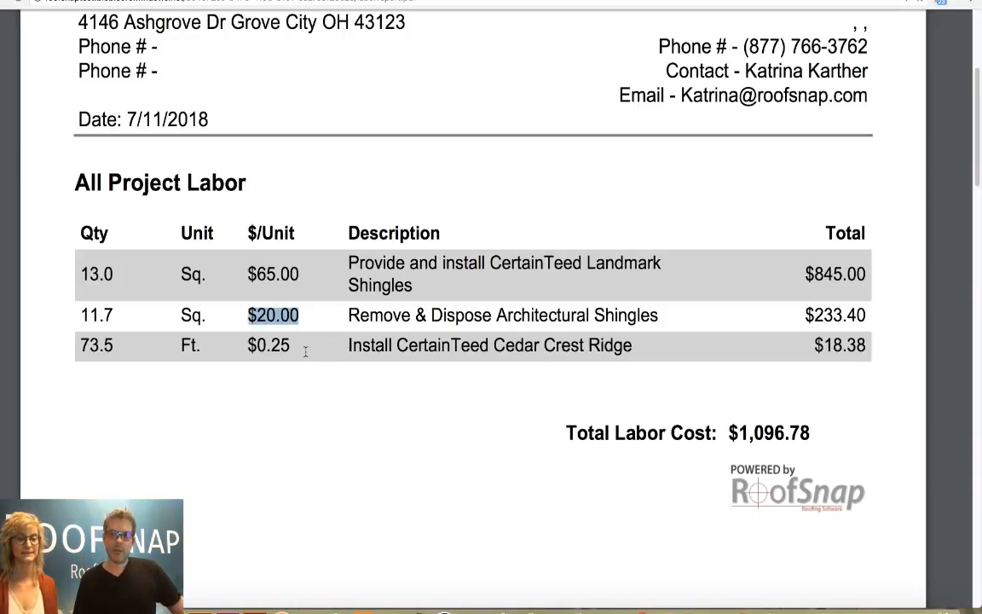
{"action": "left_click_drag", "start_coordinate": [300, 347], "coordinate": [248, 345]}
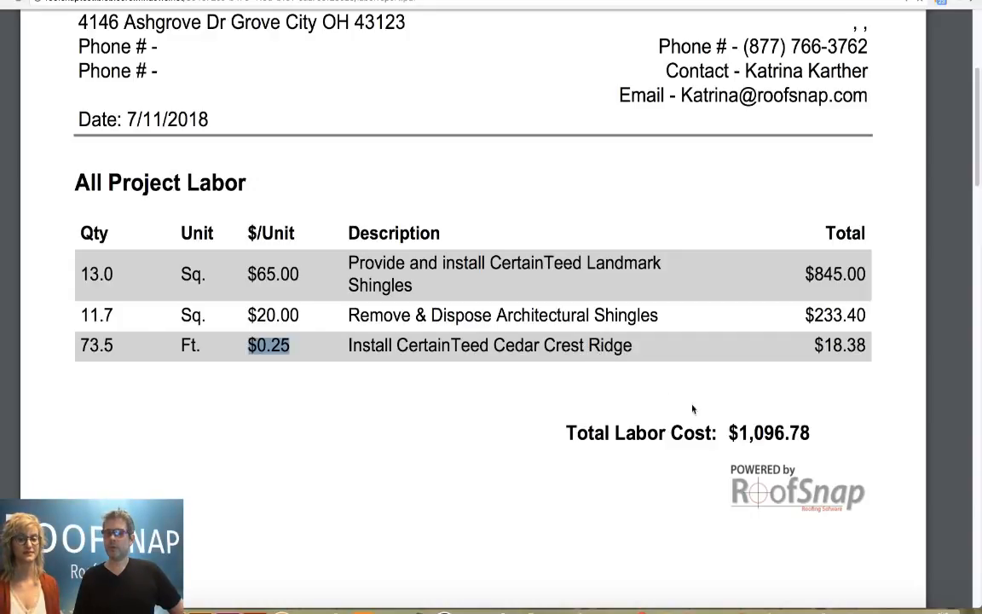
{"action": "left_click", "coordinate": [727, 434]}
{"action": "left_click_drag", "start_coordinate": [726, 434], "coordinate": [810, 434]}
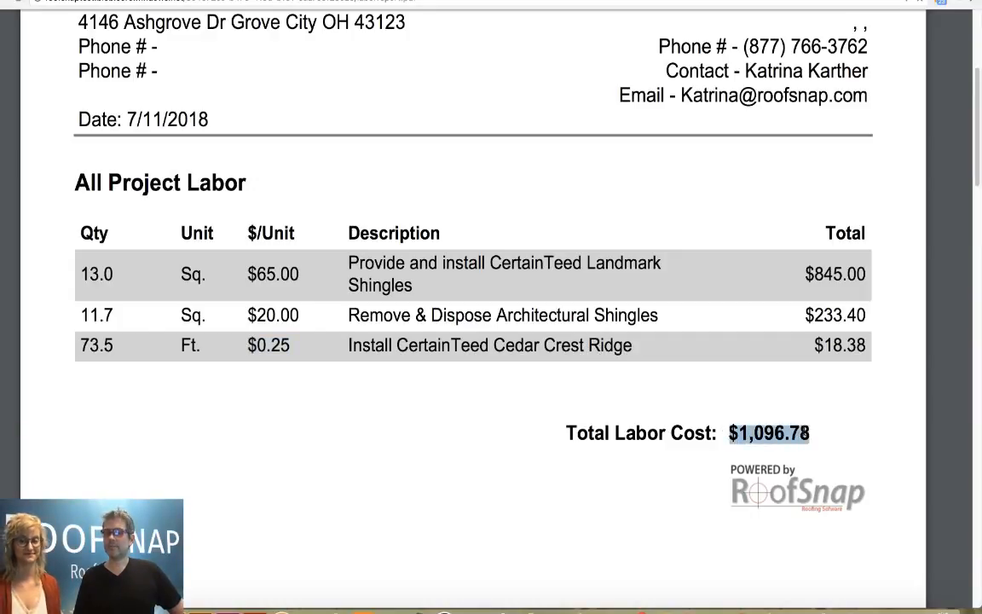